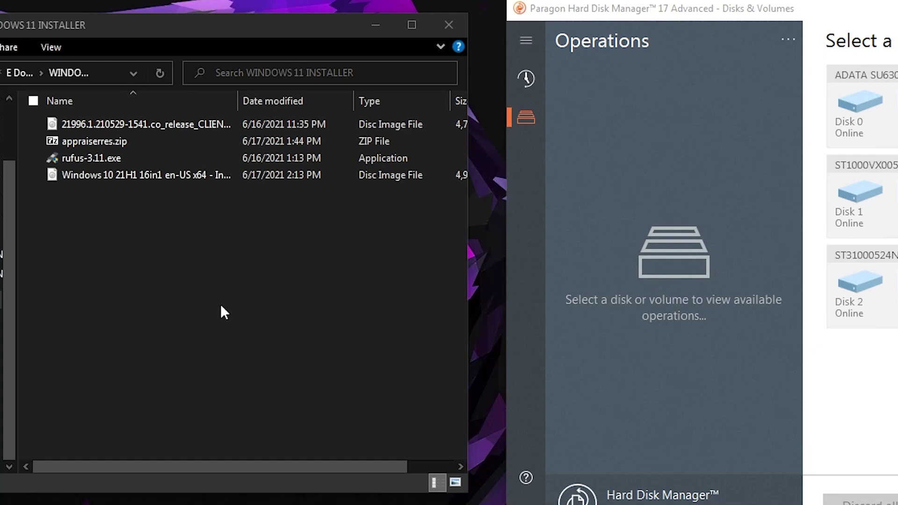
{"action": "left_click_drag", "start_coordinate": [291, 329], "coordinate": [337, 298]}
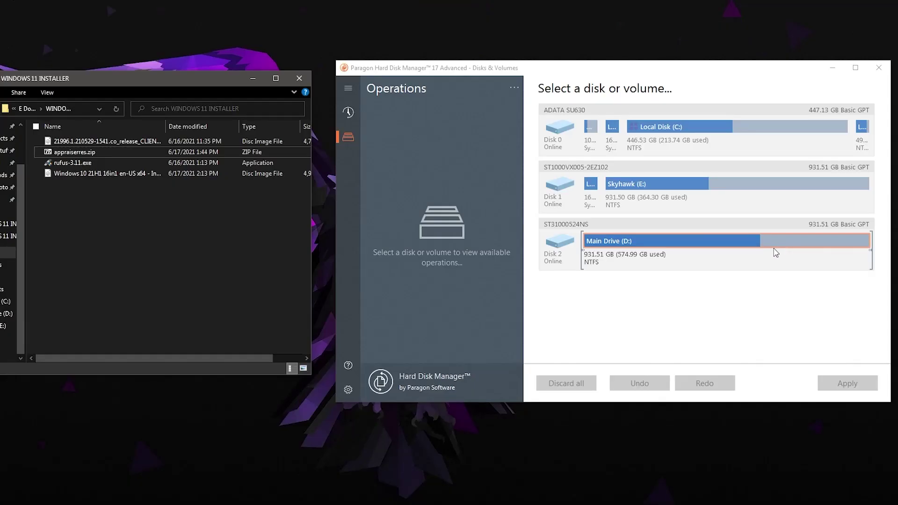
Shrink Main Drive (D:) to leave 70 GB unallocated after it and queue the resize.
{"action": "left_click", "coordinate": [780, 240]}
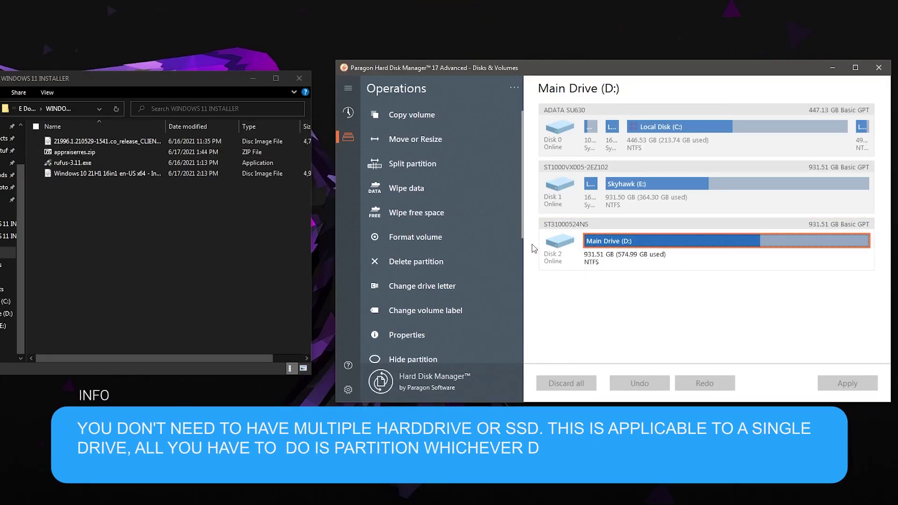
{"action": "left_click", "coordinate": [465, 140]}
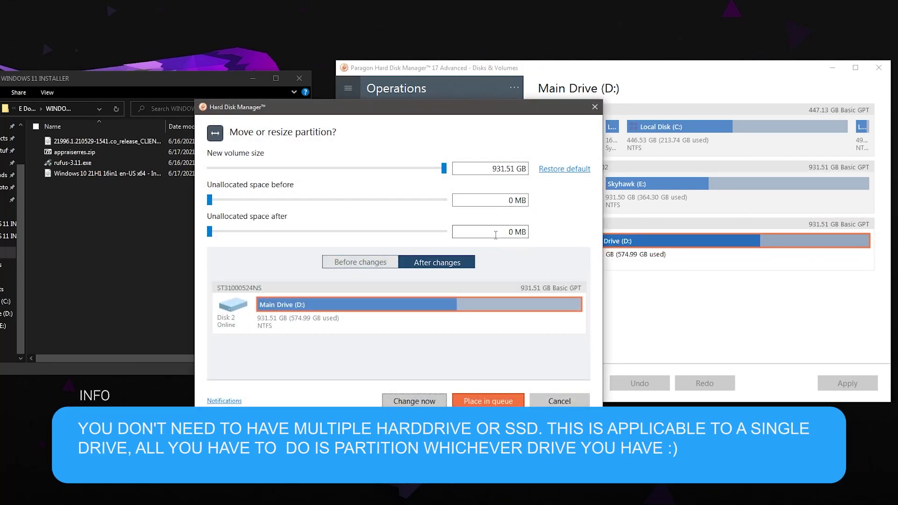
{"action": "double_click", "coordinate": [519, 230]}
{"action": "type", "text": "GB"}
{"action": "left_click", "coordinate": [494, 403]}
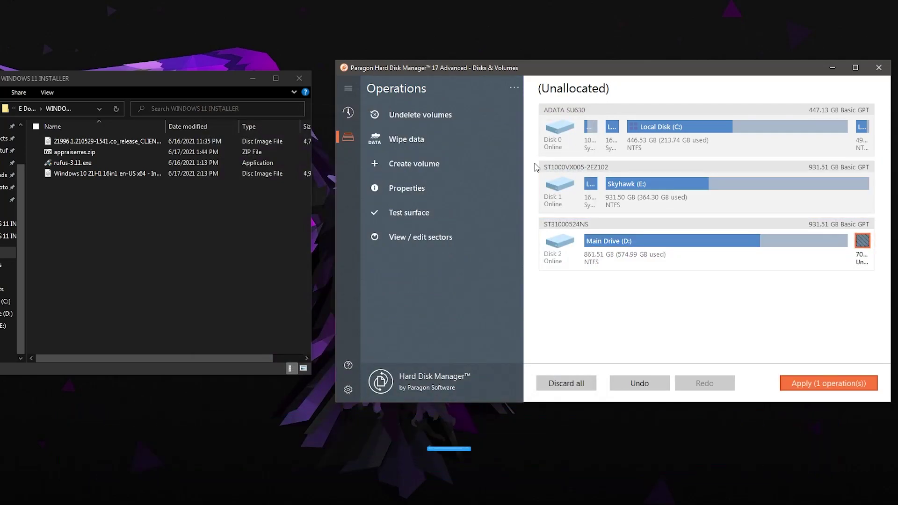
Queue a new volume labelled 'windows 11 os' in the 70 GB free space and review pending operations.
{"action": "left_click", "coordinate": [467, 167]}
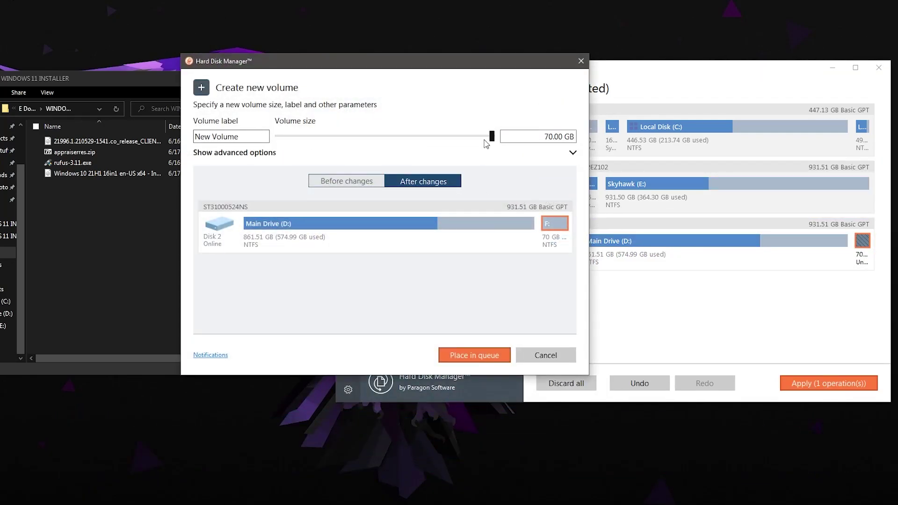
{"action": "key", "text": "ctrl+a"}
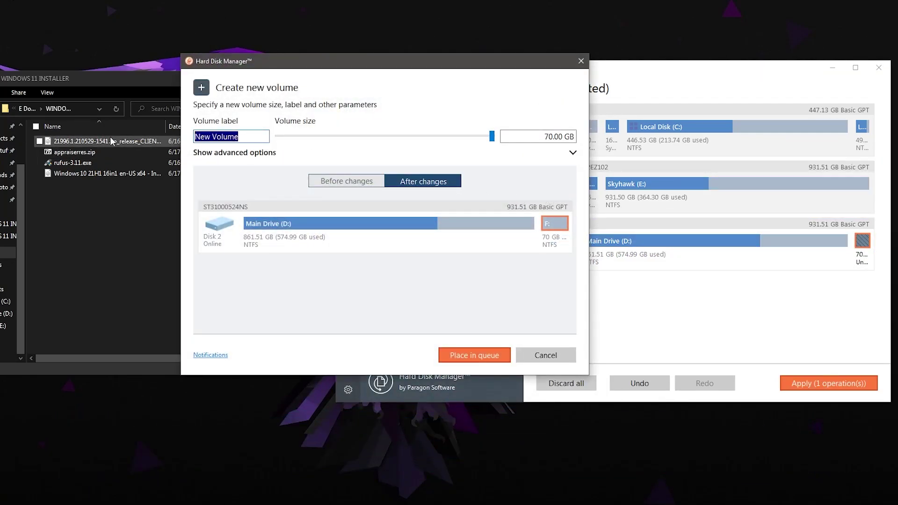
{"action": "type", "text": "NEW OS"}
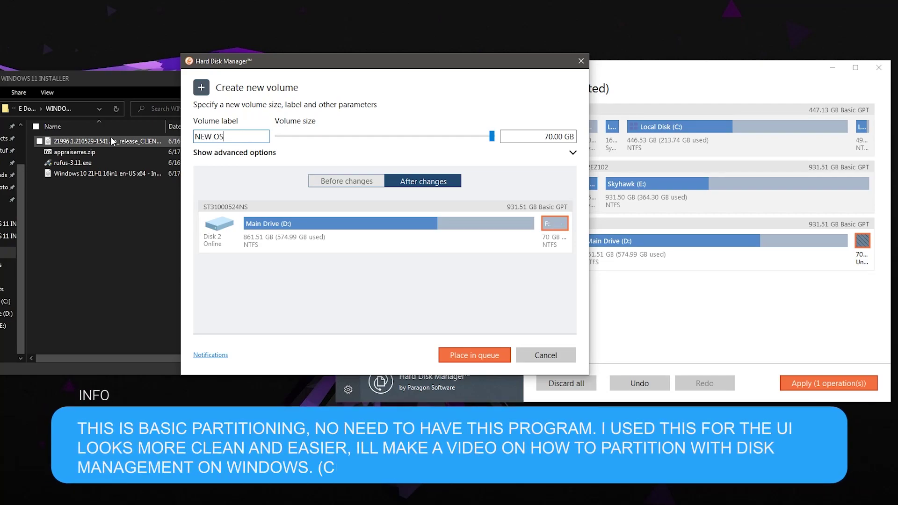
{"action": "key", "text": "ctrl+a"}
{"action": "type", "text": "windows 11"}
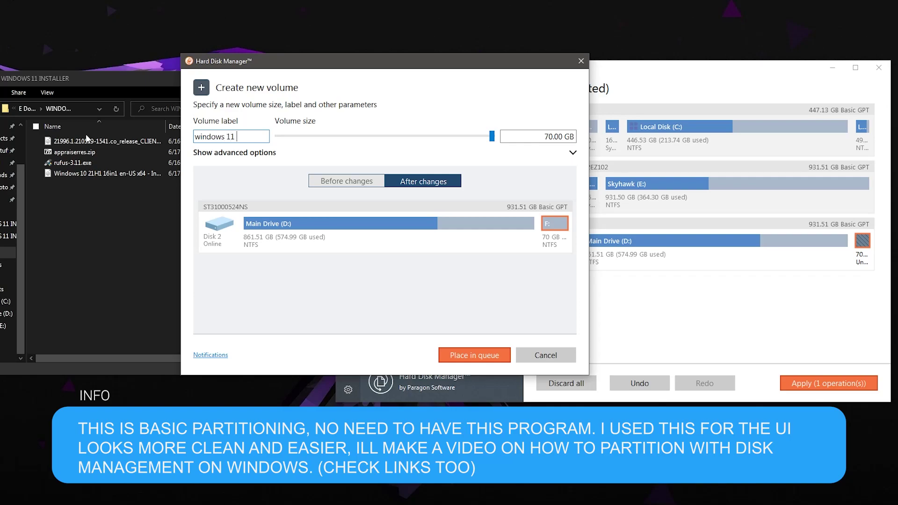
{"action": "type", "text": " O"}
{"action": "left_click", "coordinate": [475, 356]}
{"action": "left_click", "coordinate": [828, 383]}
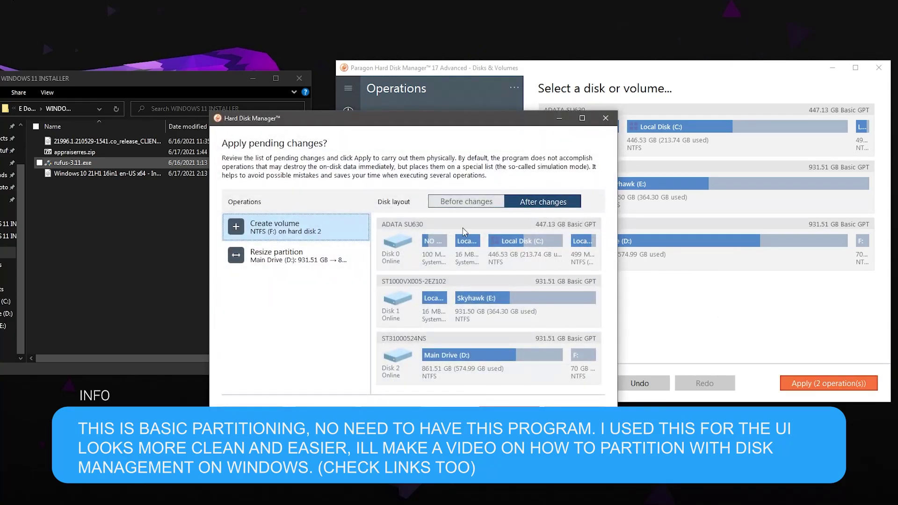
{"action": "left_click", "coordinate": [577, 414]}
{"action": "left_click", "coordinate": [862, 241]}
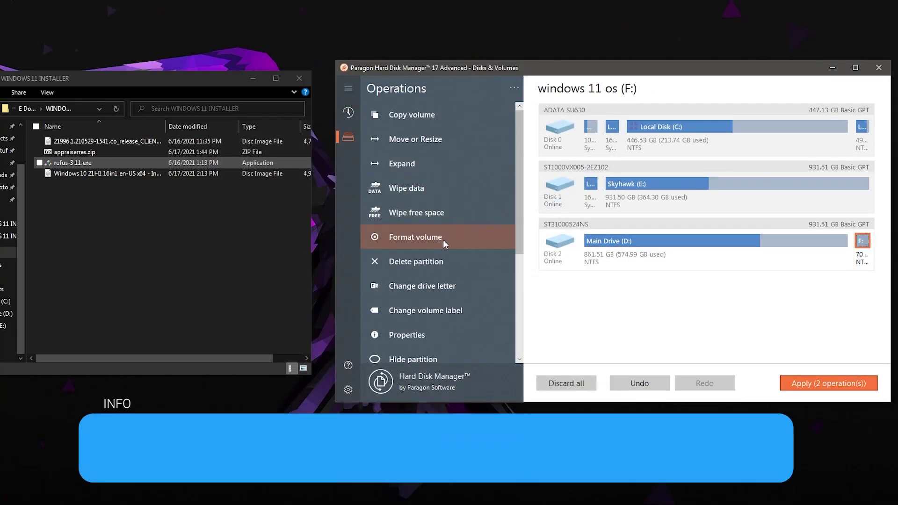
Change the windows 11 os volume's letter to W: and apply all three queued operations.
{"action": "left_click", "coordinate": [447, 285]}
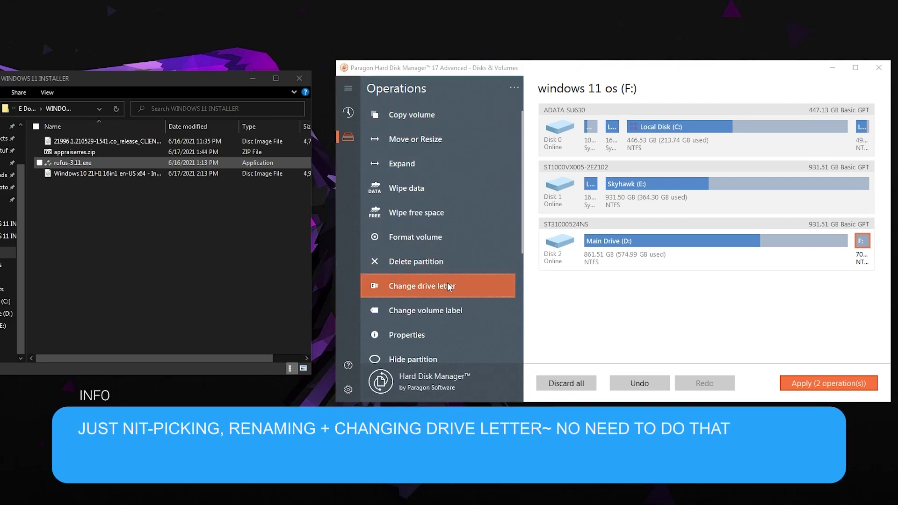
{"action": "left_click", "coordinate": [148, 244]}
{"action": "scroll", "coordinate": [121, 318], "scroll_direction": "down", "scroll_amount": 3}
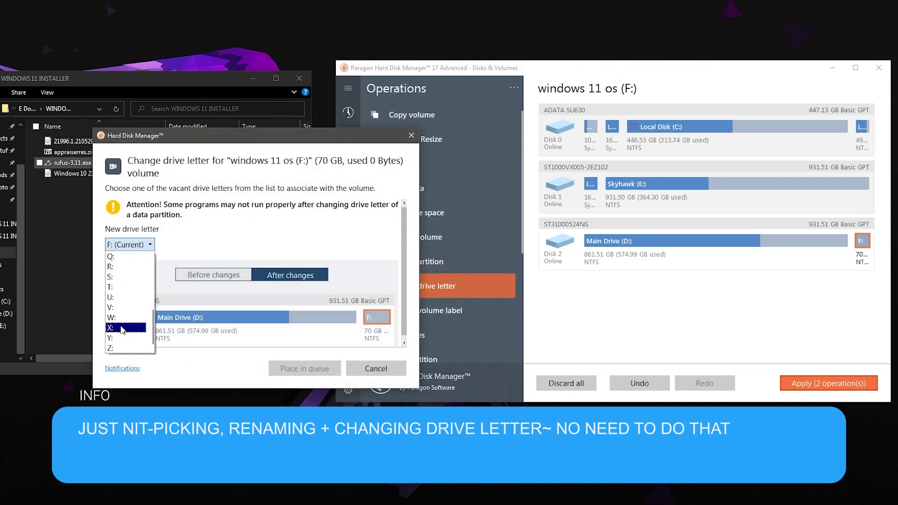
{"action": "left_click", "coordinate": [121, 318]}
{"action": "left_click", "coordinate": [305, 368]}
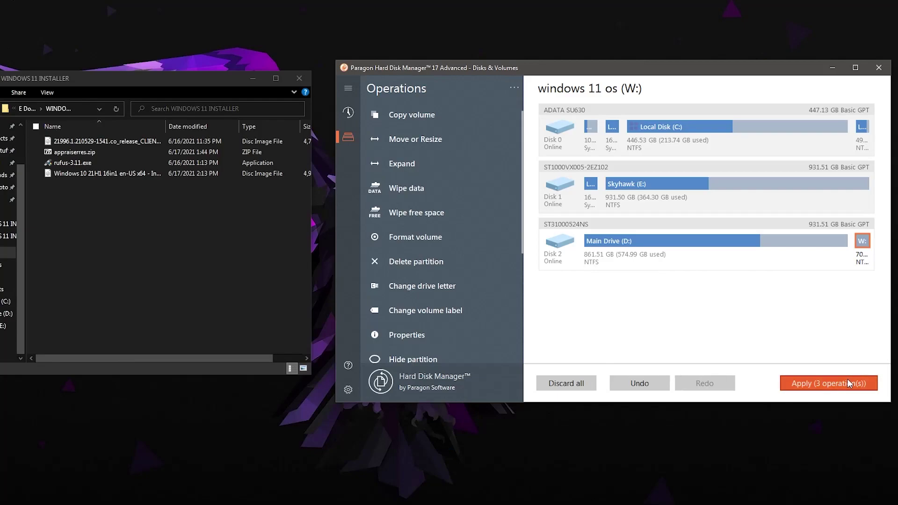
{"action": "left_click", "coordinate": [811, 383]}
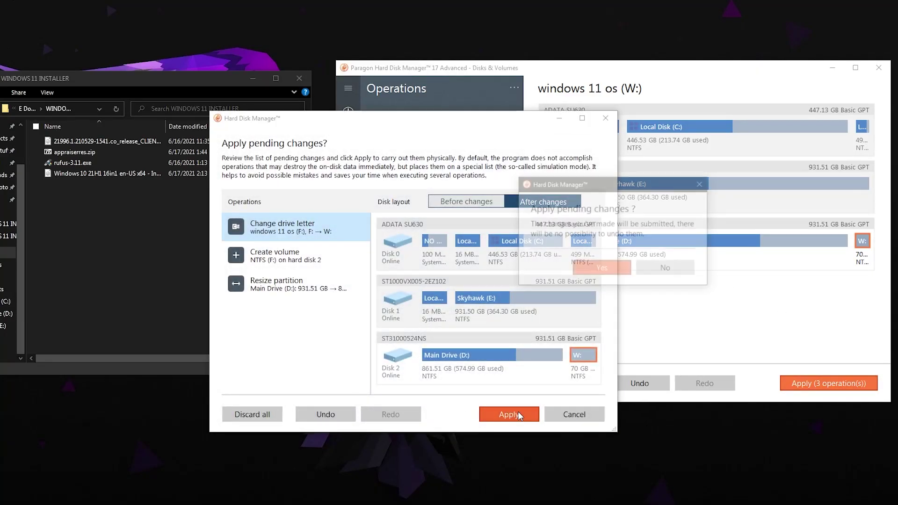
{"action": "left_click", "coordinate": [607, 268]}
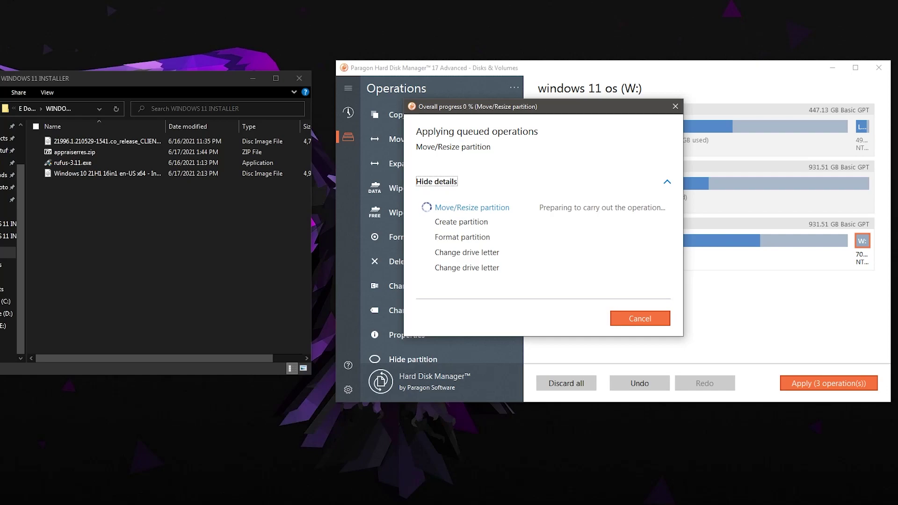
Launch Rufus from the installer folder and move it clear of the progress window.
{"action": "double_click", "coordinate": [72, 162]}
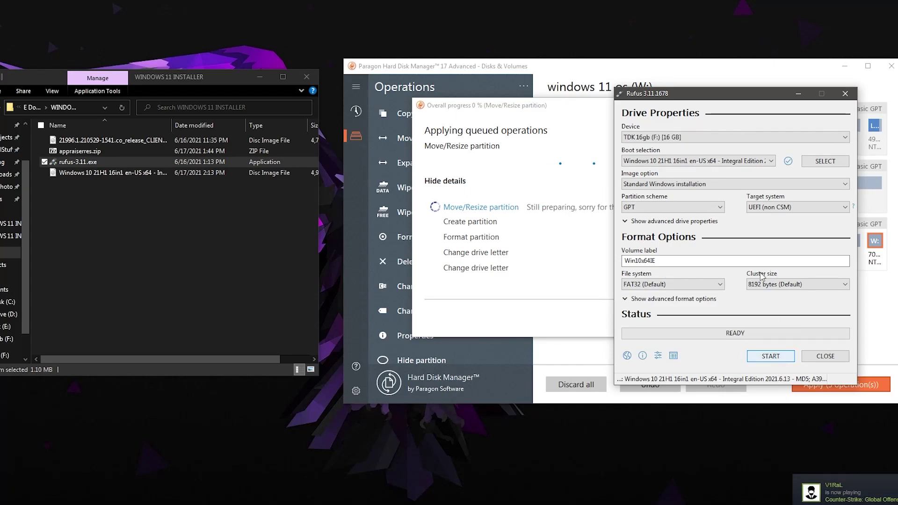
{"action": "left_click_drag", "start_coordinate": [719, 95], "coordinate": [258, 96]}
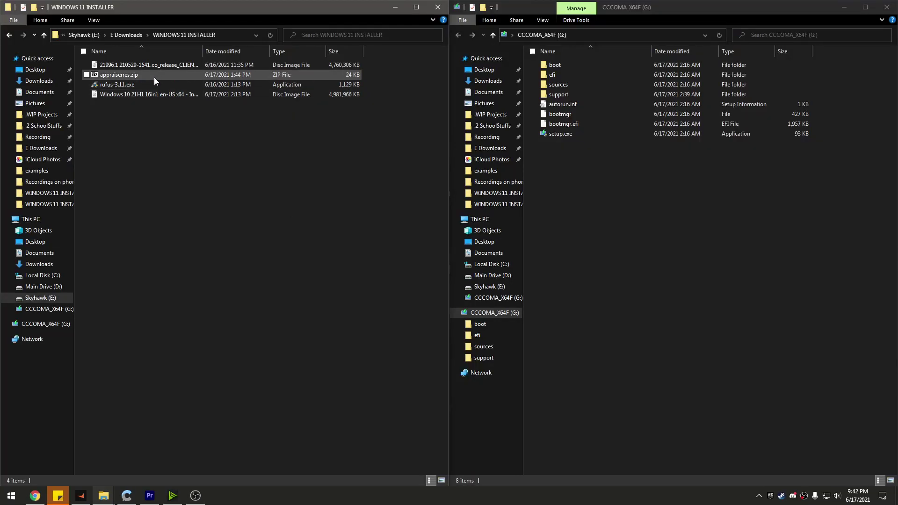
Open appraiserres.zip in 7-Zip, then open the USB's sources folder and the archive's appraiserres folder.
{"action": "double_click", "coordinate": [154, 76]}
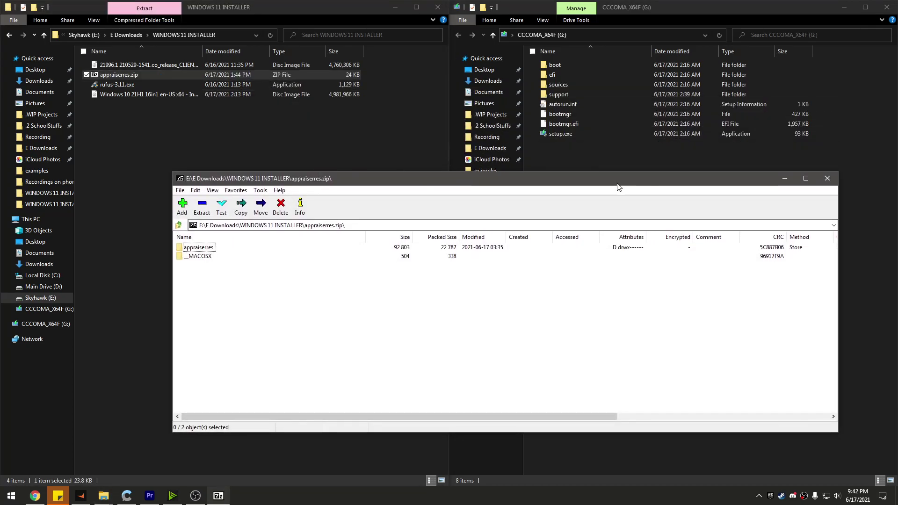
{"action": "left_click_drag", "start_coordinate": [316, 178], "coordinate": [177, 249]}
{"action": "left_click_drag", "start_coordinate": [746, 202], "coordinate": [616, 59]}
{"action": "left_click", "coordinate": [627, 200]}
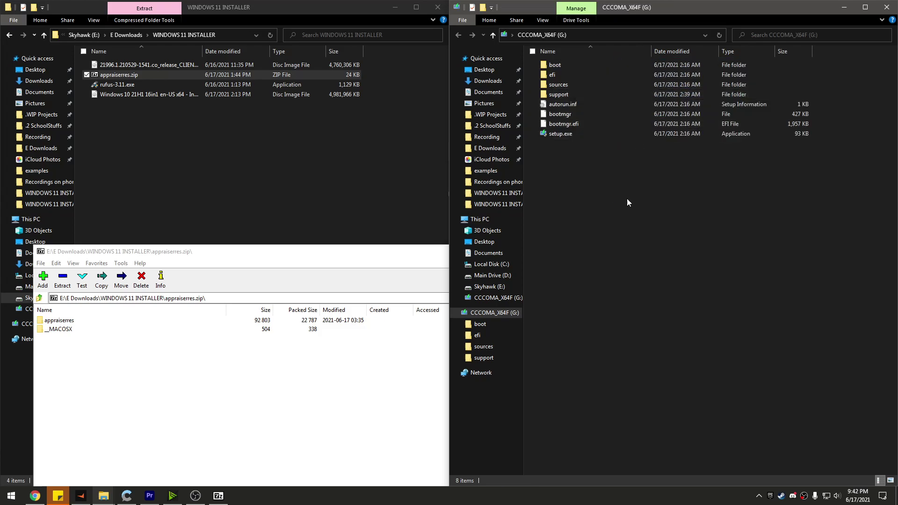
{"action": "double_click", "coordinate": [601, 81]}
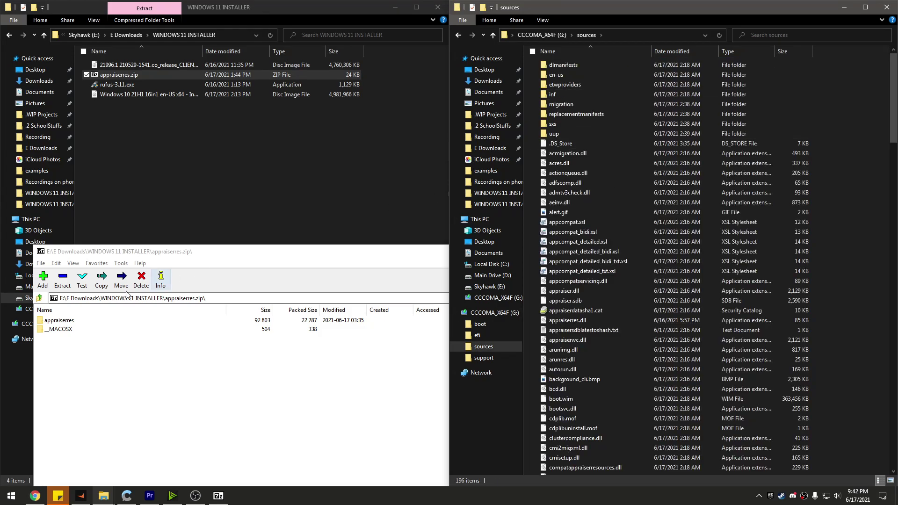
{"action": "double_click", "coordinate": [59, 320]}
Copy the appraiserres files into G:\sources, replacing the existing appraiserres.dll.
{"action": "left_click_drag", "start_coordinate": [205, 256], "coordinate": [250, 240]}
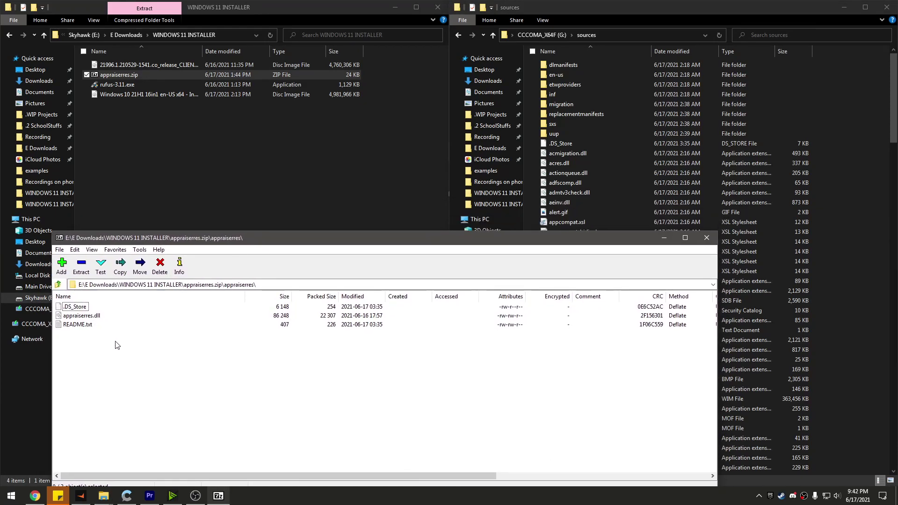
{"action": "left_click_drag", "start_coordinate": [116, 346], "coordinate": [865, 161]}
{"action": "left_click", "coordinate": [215, 176]}
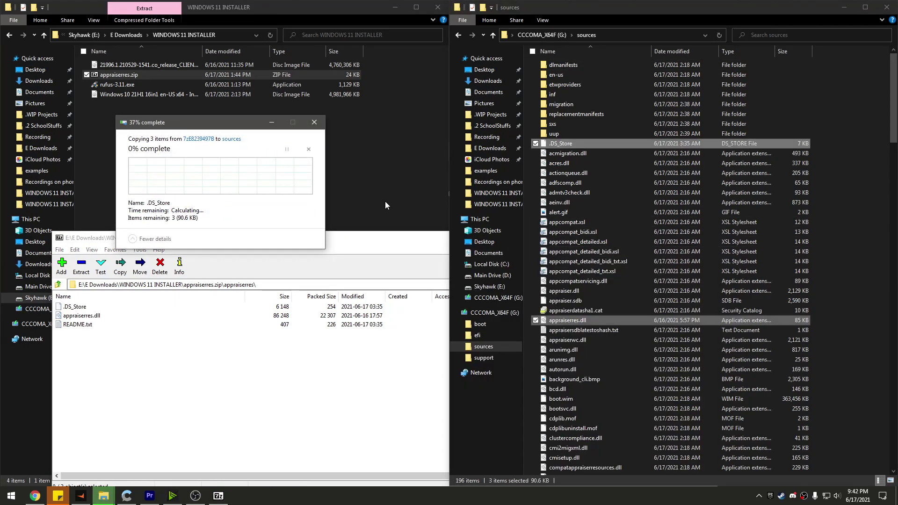
{"action": "left_click", "coordinate": [350, 166]}
{"action": "left_click", "coordinate": [862, 161]}
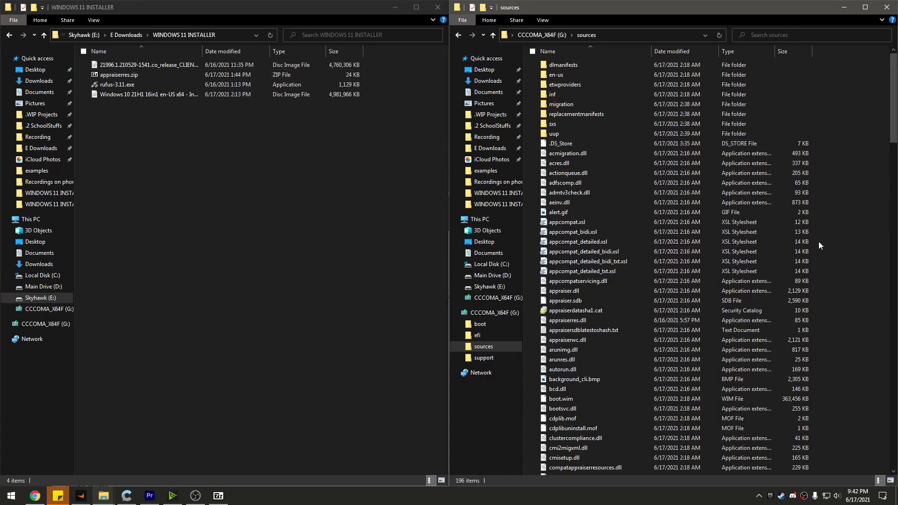
{"action": "left_click_drag", "start_coordinate": [837, 65], "coordinate": [820, 201]}
{"action": "scroll", "coordinate": [829, 227], "scroll_direction": "down", "scroll_amount": 4}
{"action": "scroll", "coordinate": [830, 227], "scroll_direction": "up", "scroll_amount": 9}
Choose Windows 10 Pro as the edition to install in Windows Setup.
{"action": "left_click", "coordinate": [832, 229]}
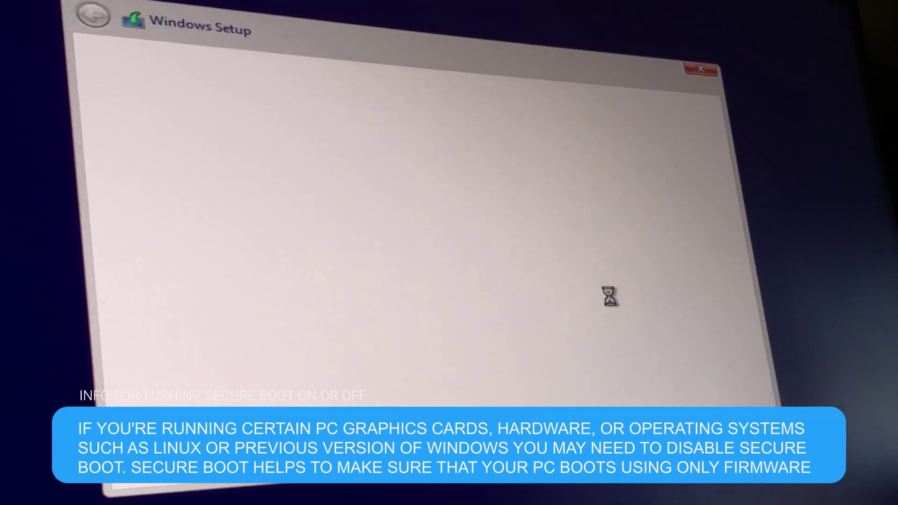
{"action": "key", "text": "Down"}
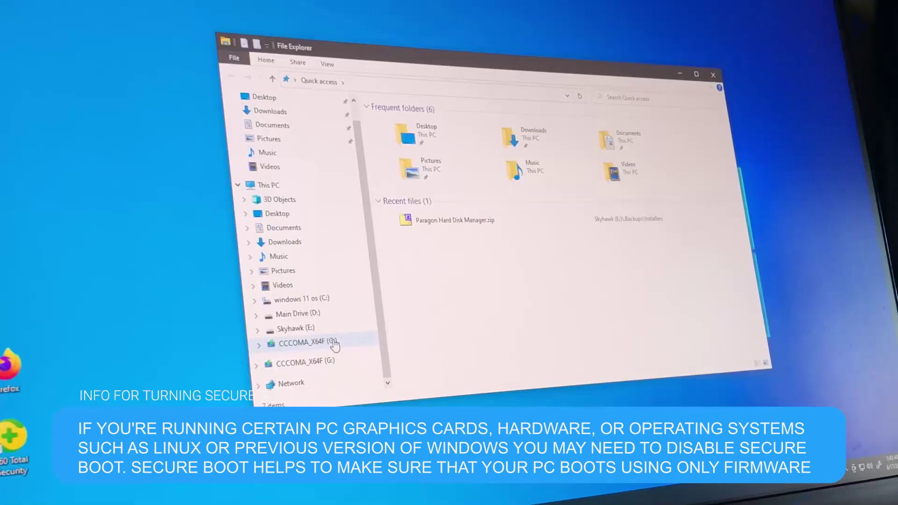
Run setup.exe from the CCCOMA_X64F drive, approve the UAC prompt, and close Explorer.
{"action": "double_click", "coordinate": [453, 203]}
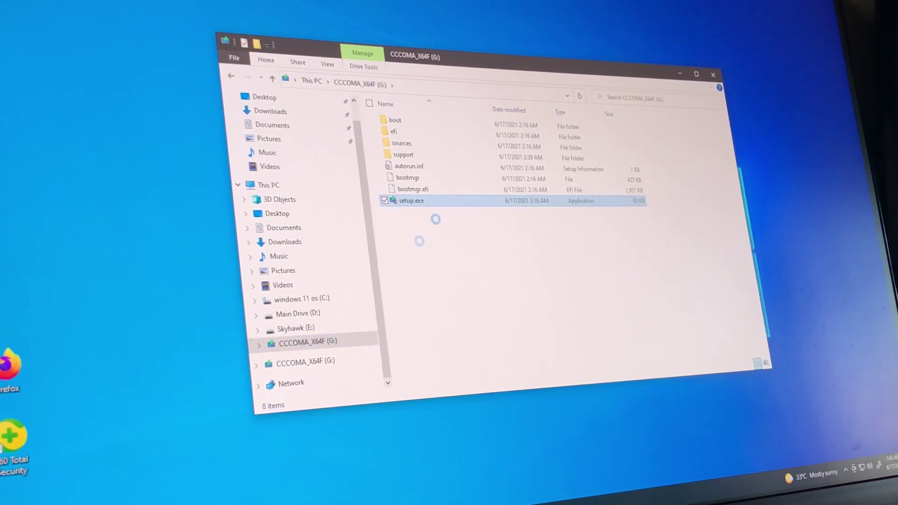
{"action": "key", "text": "shift+F10"}
{"action": "left_click", "coordinate": [403, 225]}
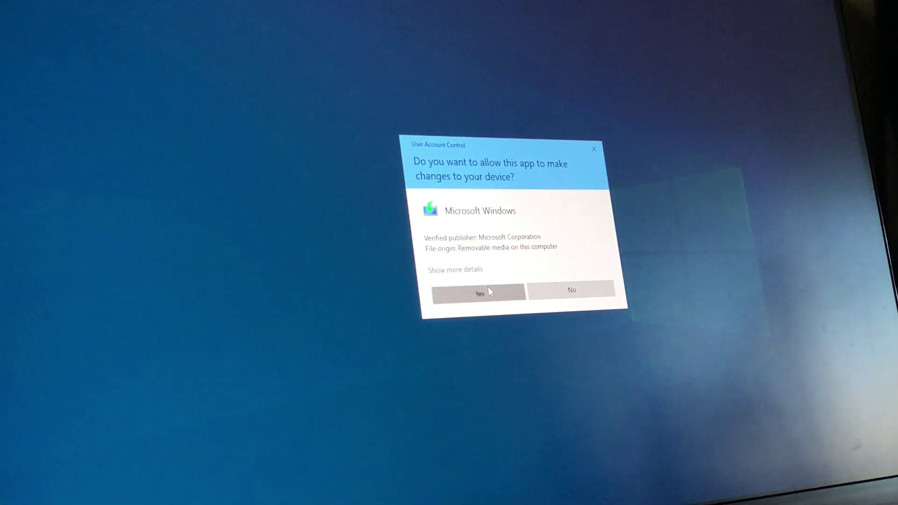
{"action": "left_click", "coordinate": [479, 290]}
{"action": "left_click", "coordinate": [714, 73]}
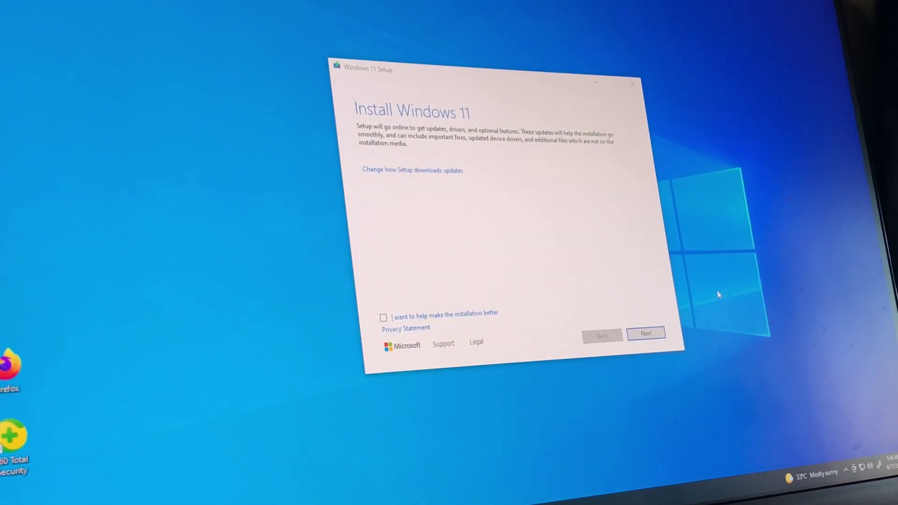
Opt in to 'I want to help make the installation better' and continue Windows 11 Setup.
{"action": "left_click", "coordinate": [385, 318]}
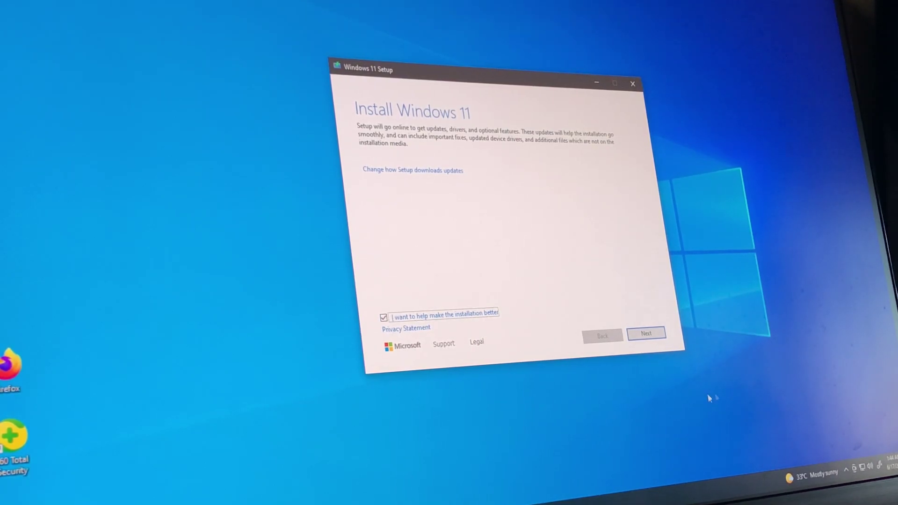
{"action": "left_click", "coordinate": [646, 333]}
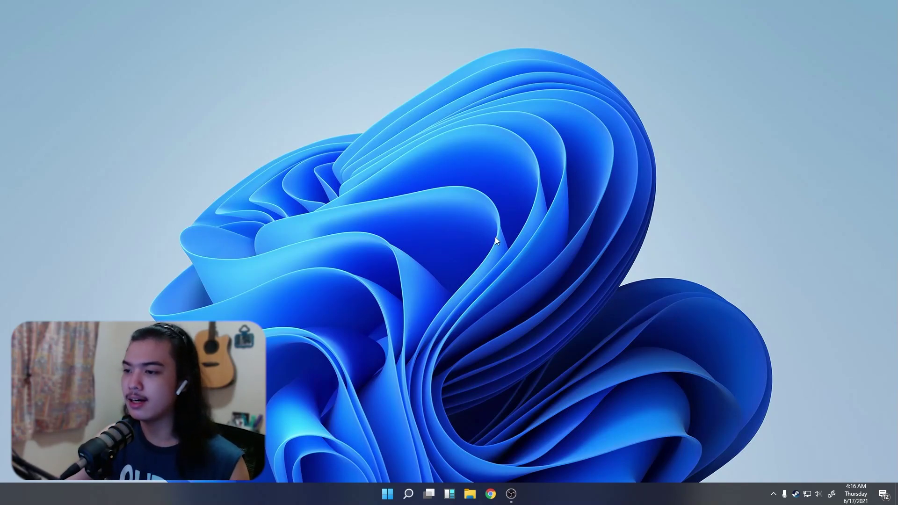
{"action": "right_click", "coordinate": [443, 255]}
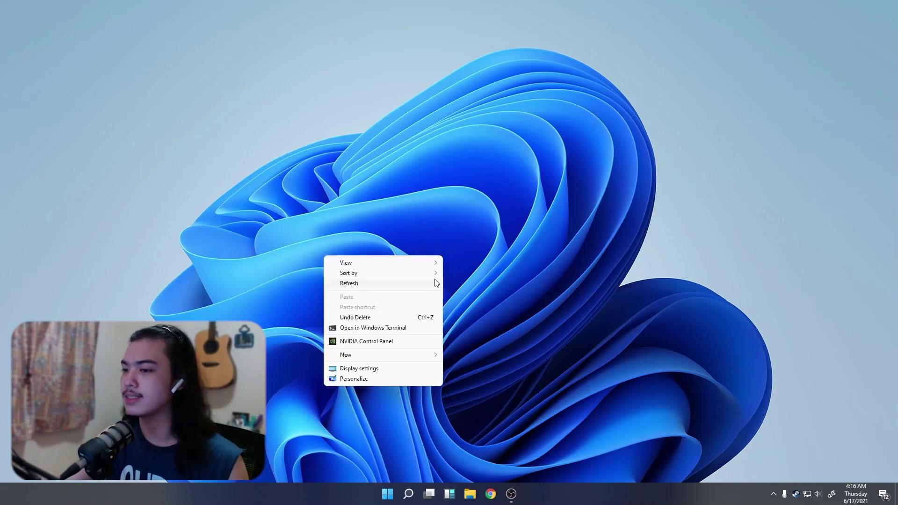
{"action": "left_click", "coordinate": [403, 285]}
{"action": "right_click", "coordinate": [624, 497]}
{"action": "left_click", "coordinate": [629, 488]}
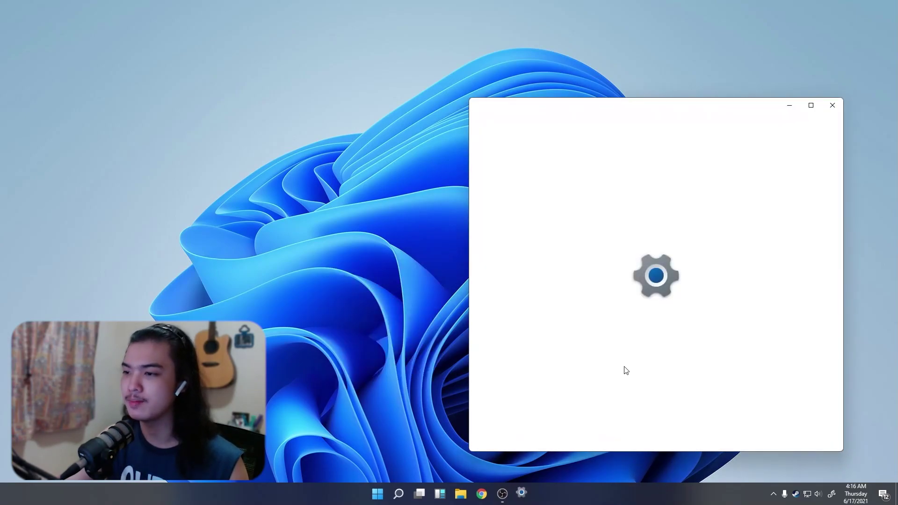
{"action": "left_click_drag", "start_coordinate": [746, 112], "coordinate": [564, 58]}
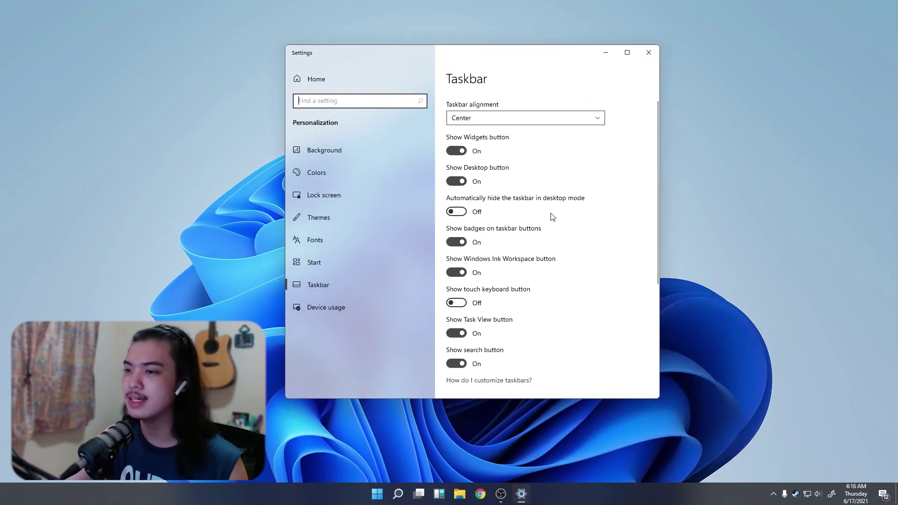
{"action": "left_click", "coordinate": [525, 125]}
{"action": "left_click", "coordinate": [512, 104]}
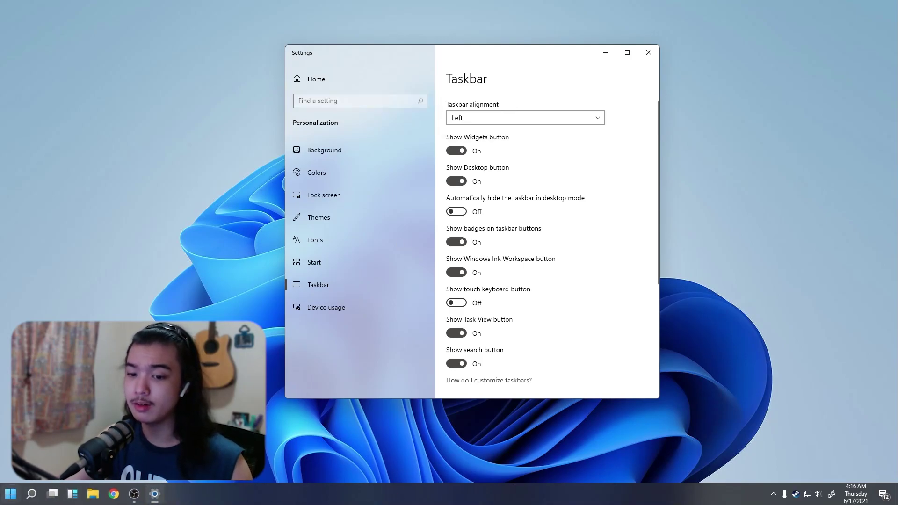
{"action": "key", "text": "super"}
{"action": "key", "text": "super"}
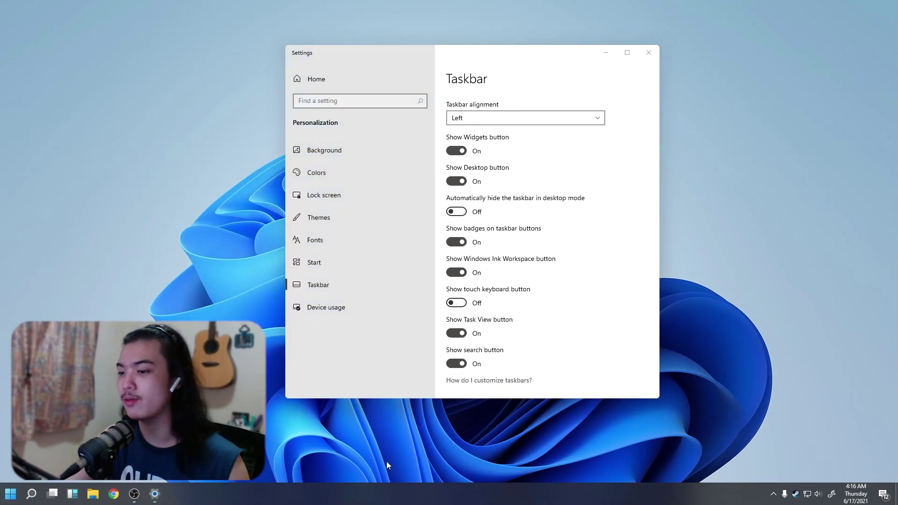
{"action": "left_click", "coordinate": [502, 117]}
{"action": "left_click", "coordinate": [492, 134]}
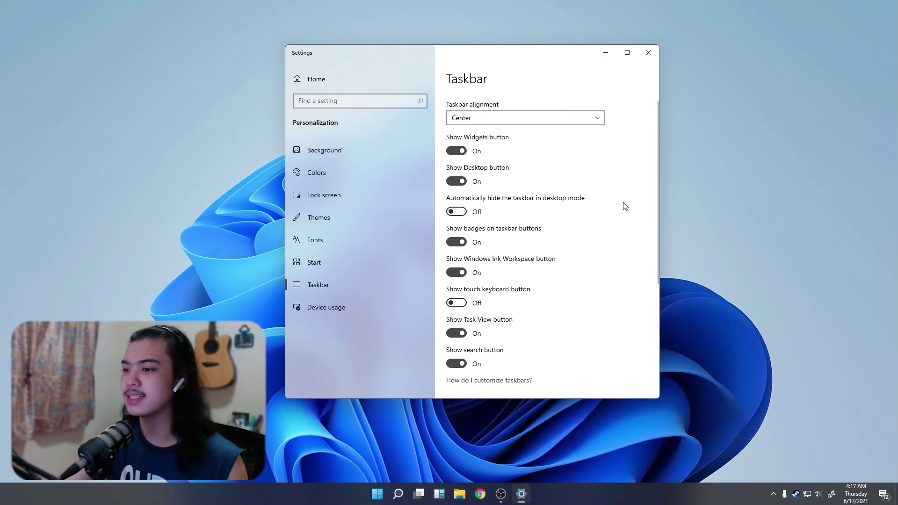
{"action": "scroll", "coordinate": [563, 280], "scroll_direction": "down", "scroll_amount": 5}
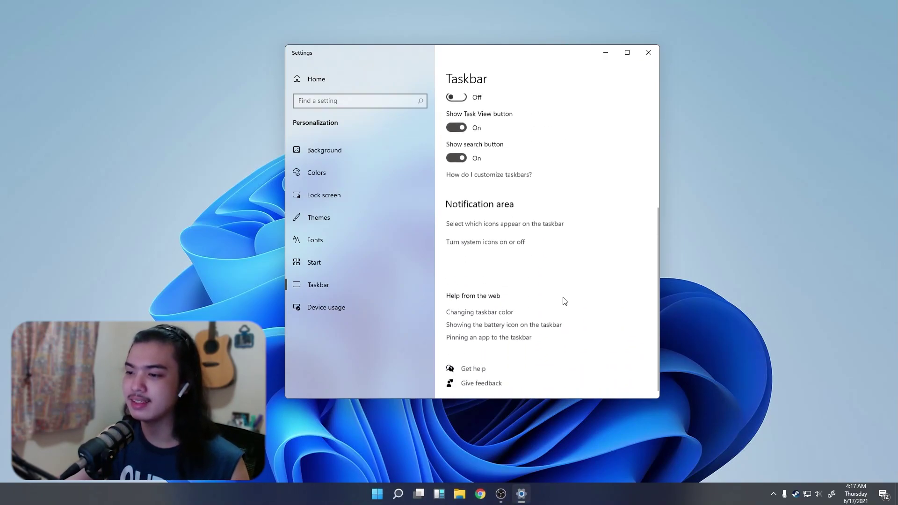
{"action": "scroll", "coordinate": [573, 290], "scroll_direction": "up", "scroll_amount": 5}
{"action": "left_click", "coordinate": [648, 53]}
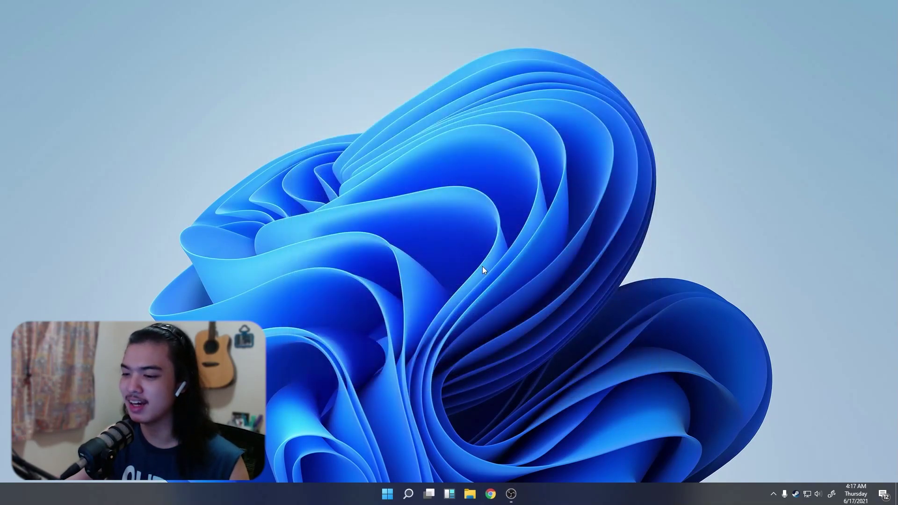
{"action": "left_click", "coordinate": [512, 493]}
{"action": "left_click_drag", "start_coordinate": [616, 127], "coordinate": [469, 60]}
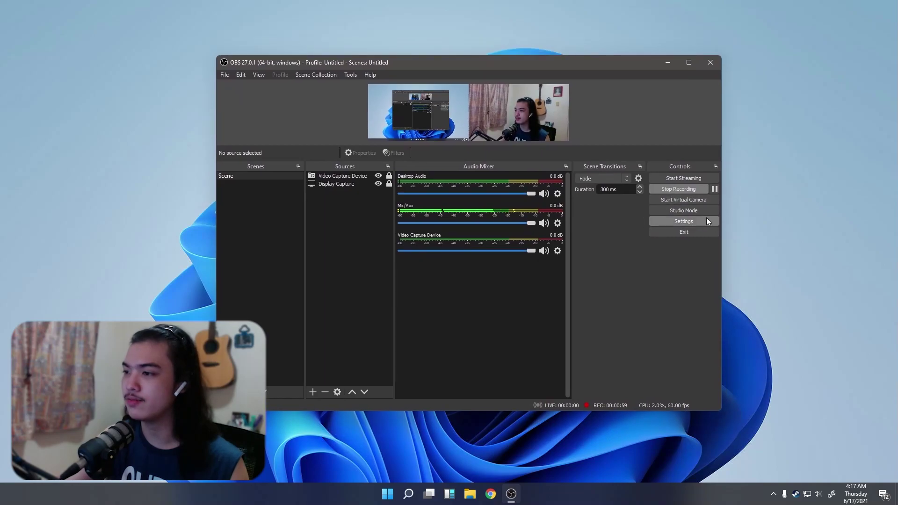
{"action": "left_click", "coordinate": [682, 221]}
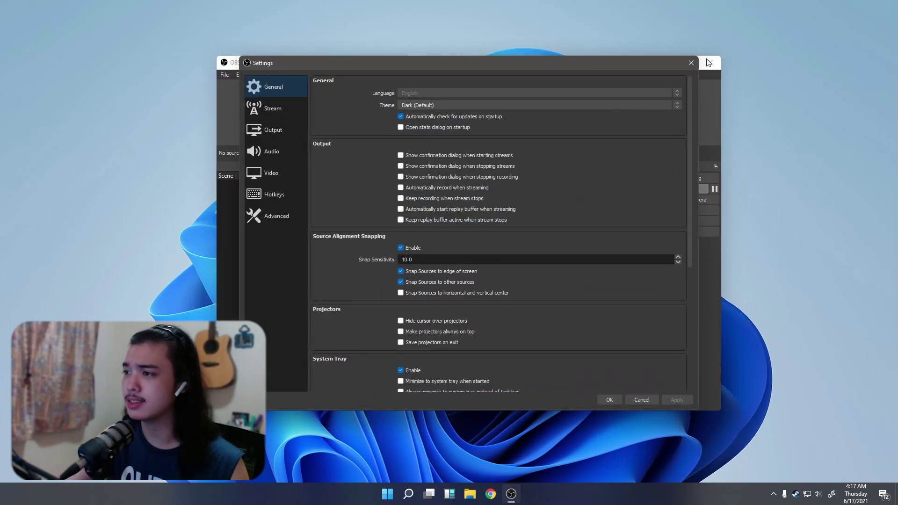
{"action": "left_click_drag", "start_coordinate": [665, 62], "coordinate": [609, 85]}
{"action": "scroll", "coordinate": [581, 236], "scroll_direction": "down", "scroll_amount": 2}
{"action": "scroll", "coordinate": [581, 238], "scroll_direction": "down", "scroll_amount": 5}
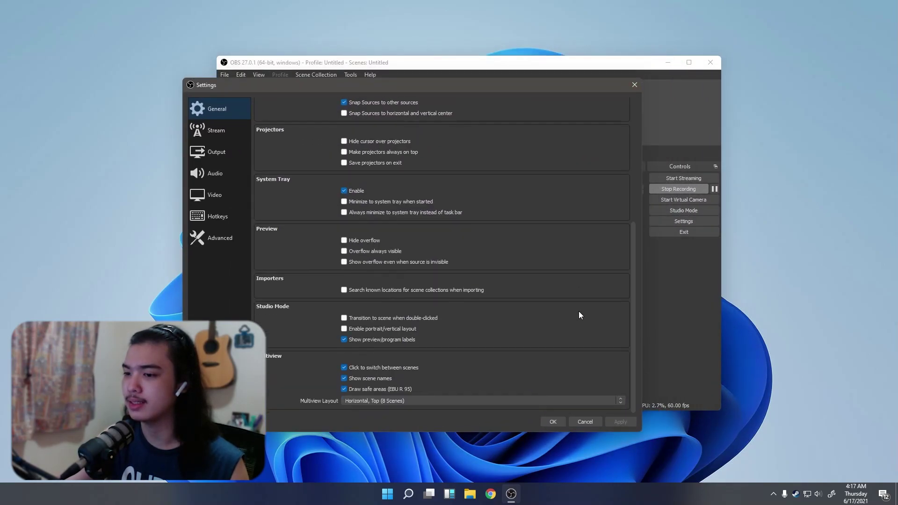
{"action": "key", "text": "Escape"}
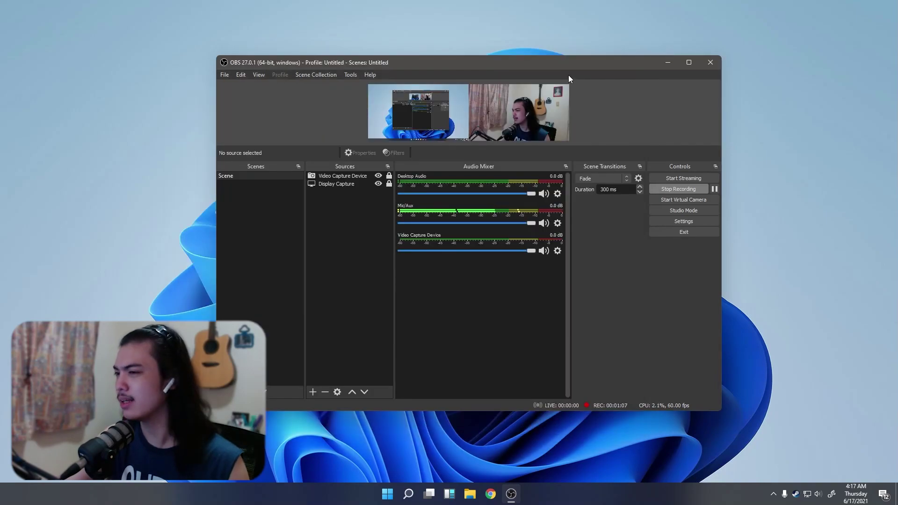
{"action": "double_click", "coordinate": [565, 63]}
{"action": "key", "text": "super+Down"}
{"action": "key", "text": "super+Down"}
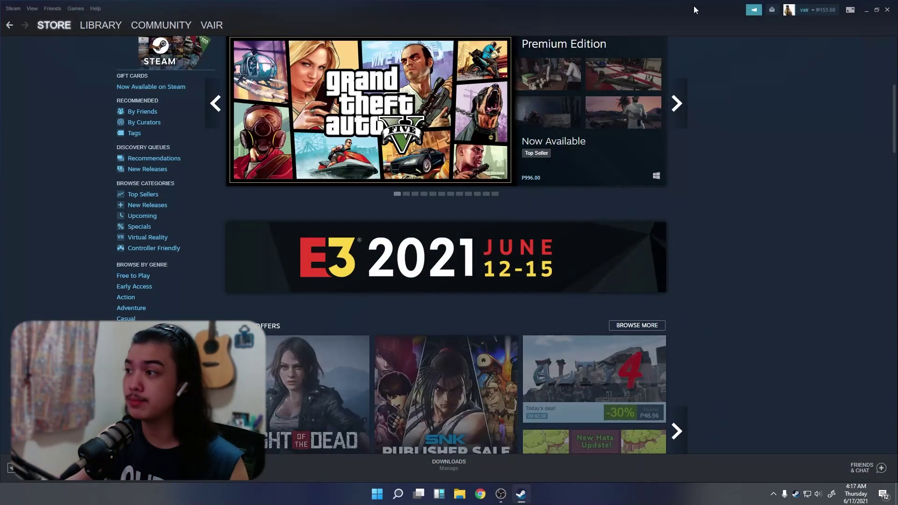
{"action": "double_click", "coordinate": [694, 6]}
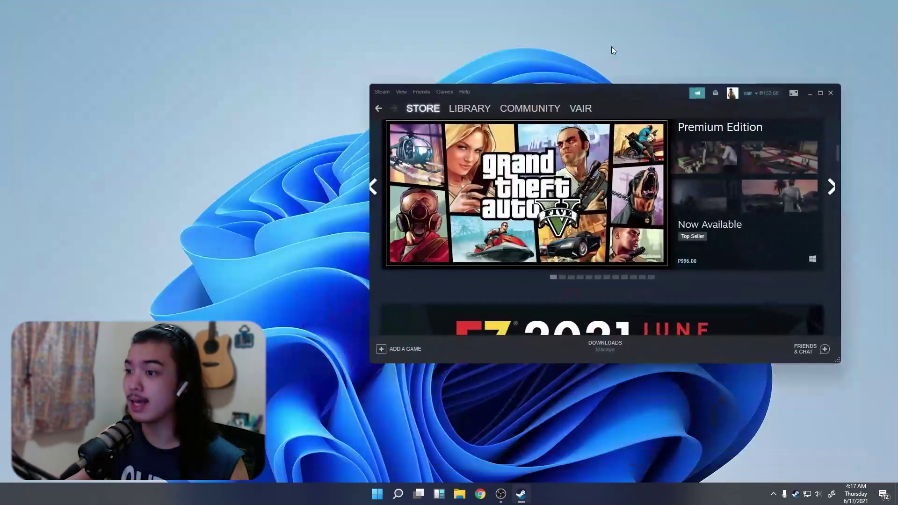
{"action": "double_click", "coordinate": [630, 91]}
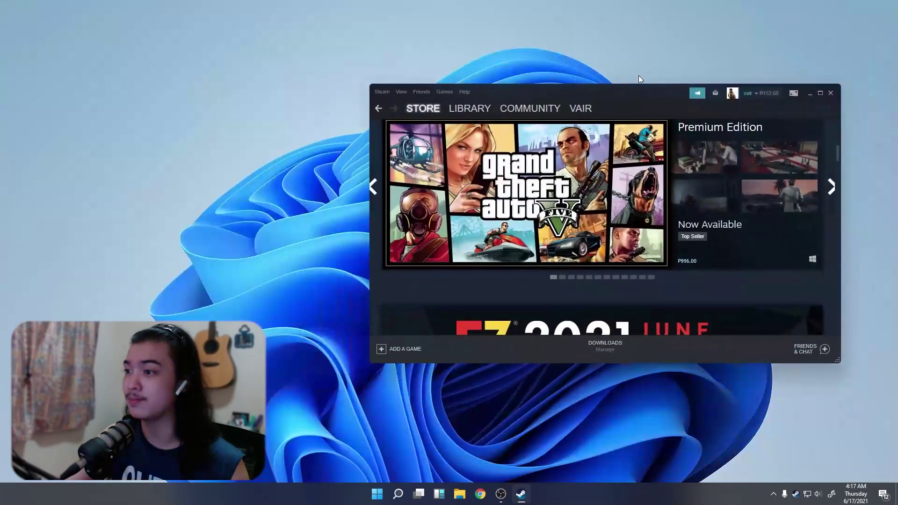
{"action": "double_click", "coordinate": [631, 96]}
{"action": "double_click", "coordinate": [590, 15]}
{"action": "double_click", "coordinate": [627, 93]}
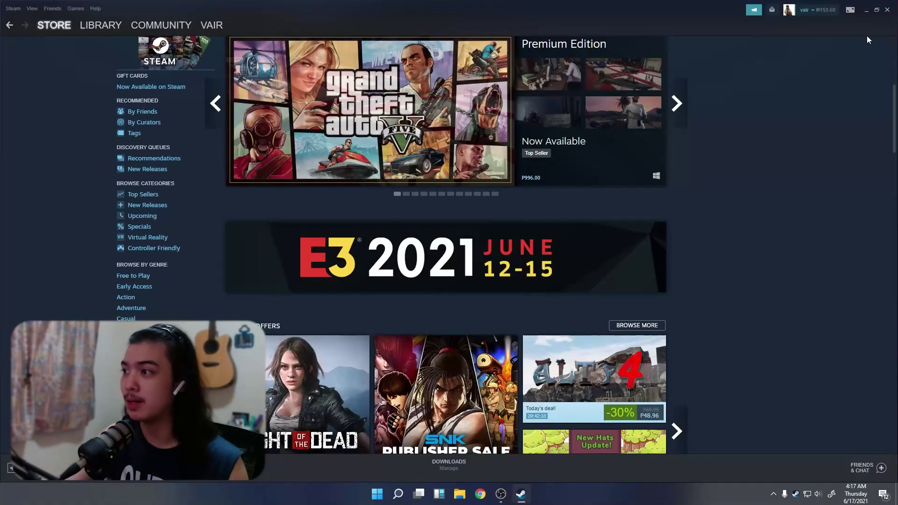
{"action": "double_click", "coordinate": [652, 16]}
Close Steam and bring up File Explorer on Quick access, shifted to the right.
{"action": "left_click", "coordinate": [856, 94]}
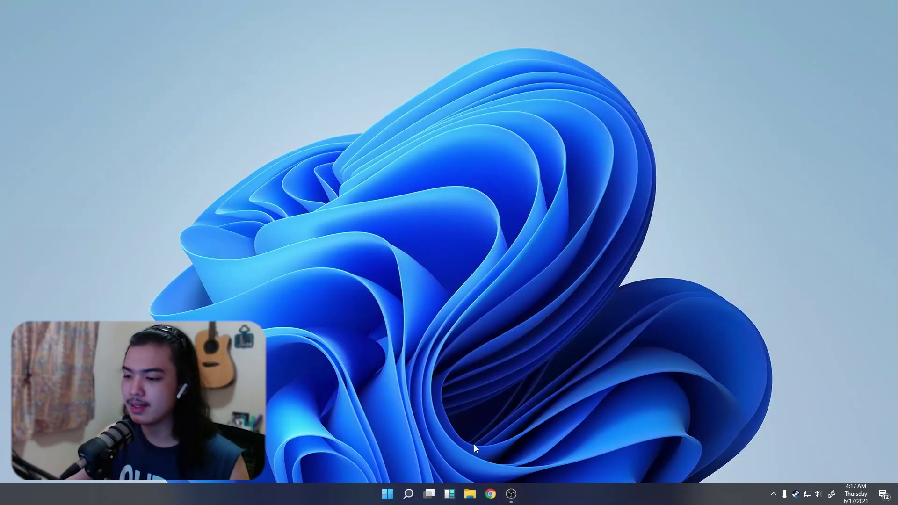
{"action": "left_click", "coordinate": [469, 493]}
{"action": "left_click_drag", "start_coordinate": [444, 91], "coordinate": [591, 84]}
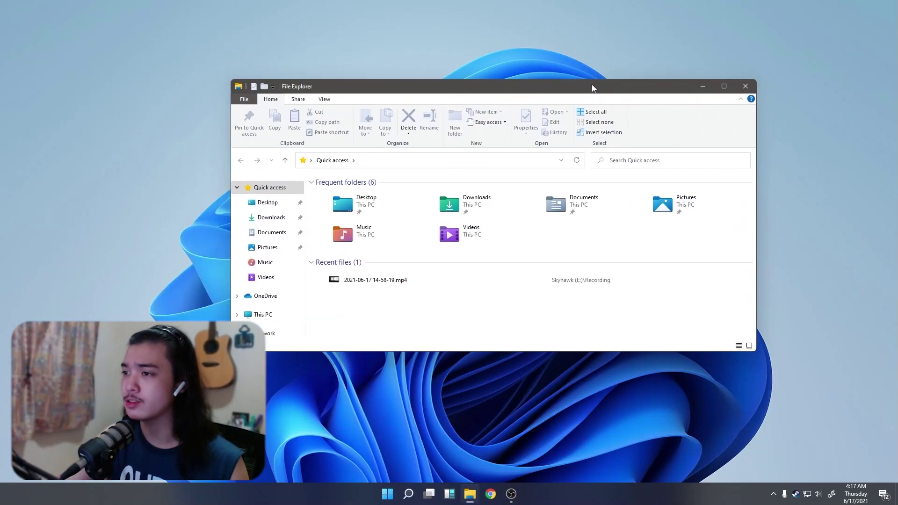
{"action": "left_click", "coordinate": [496, 426]}
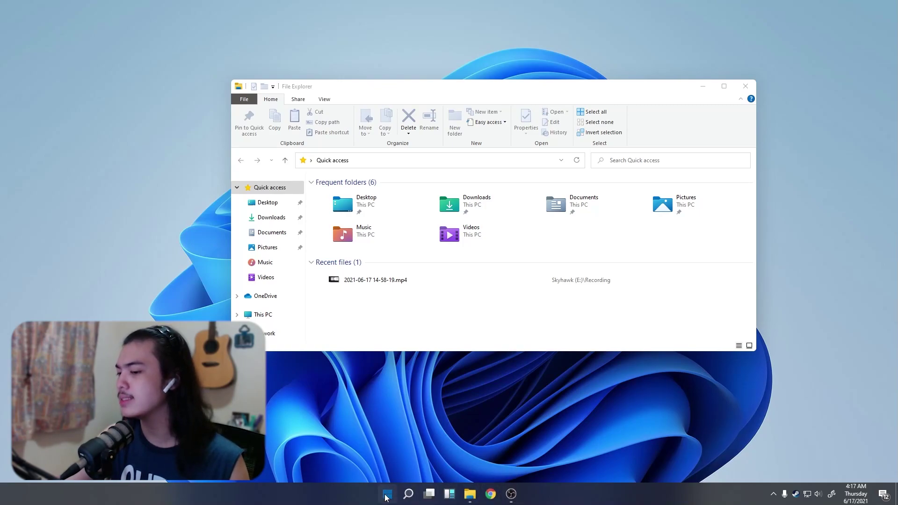
{"action": "left_click", "coordinate": [497, 327]}
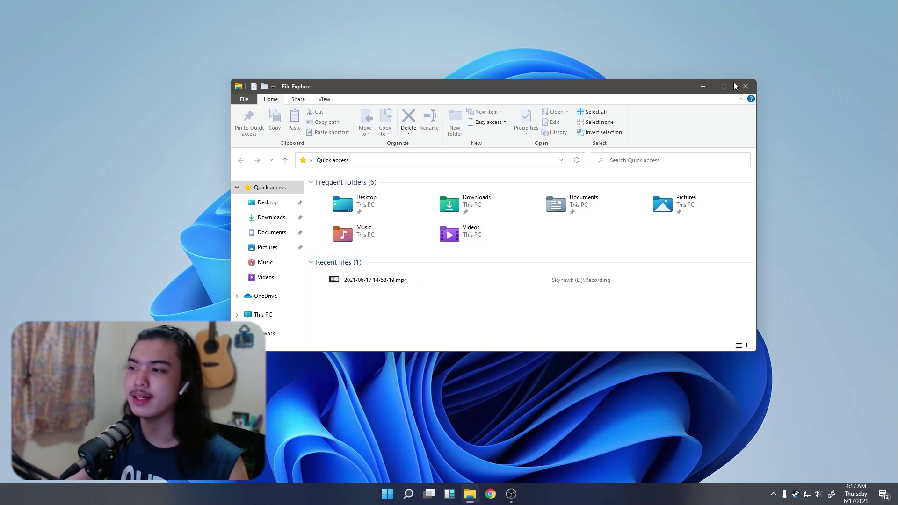
Close Explorer, open a maximised Chrome and reach YouTube via a web search for 'youtu'.
{"action": "left_click", "coordinate": [746, 86]}
{"action": "left_click", "coordinate": [490, 493]}
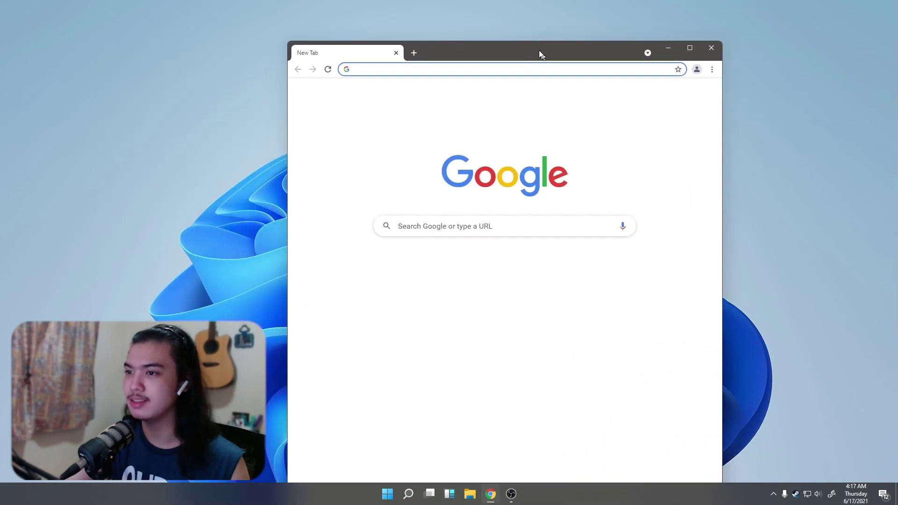
{"action": "double_click", "coordinate": [541, 54]}
{"action": "type", "text": "youtube"}
{"action": "key", "text": "Return"}
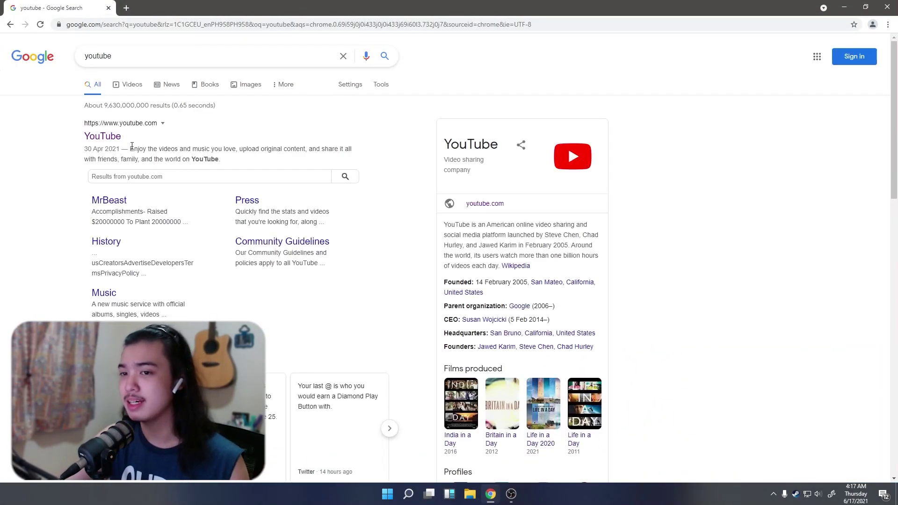
{"action": "left_click", "coordinate": [104, 137]}
Search YouTube for 'linus tech', play 'Gaming on LEAKED Windows 11', then close Chrome.
{"action": "left_click", "coordinate": [366, 45]}
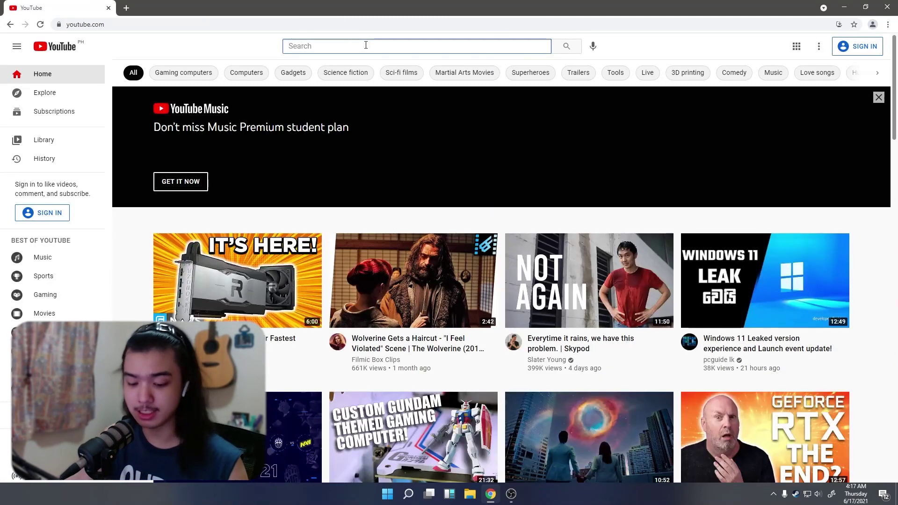
{"action": "type", "text": "linus tech"}
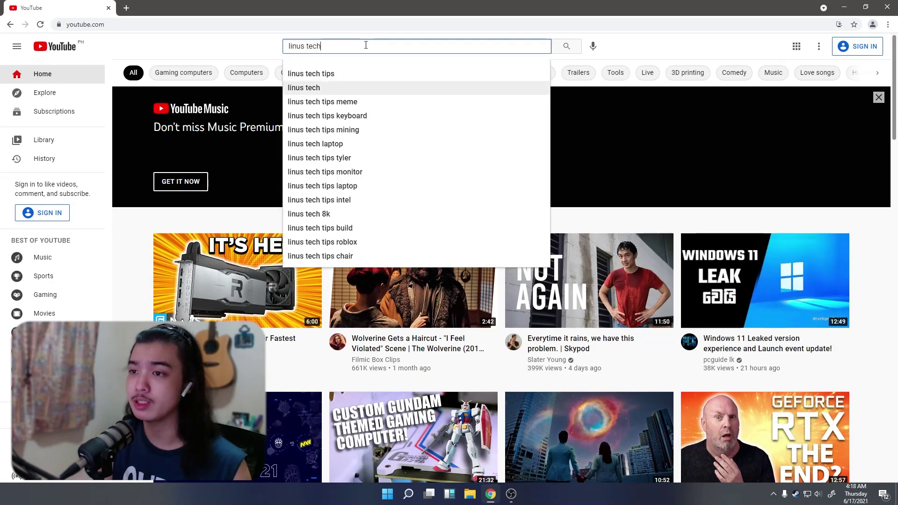
{"action": "left_click", "coordinate": [311, 73]}
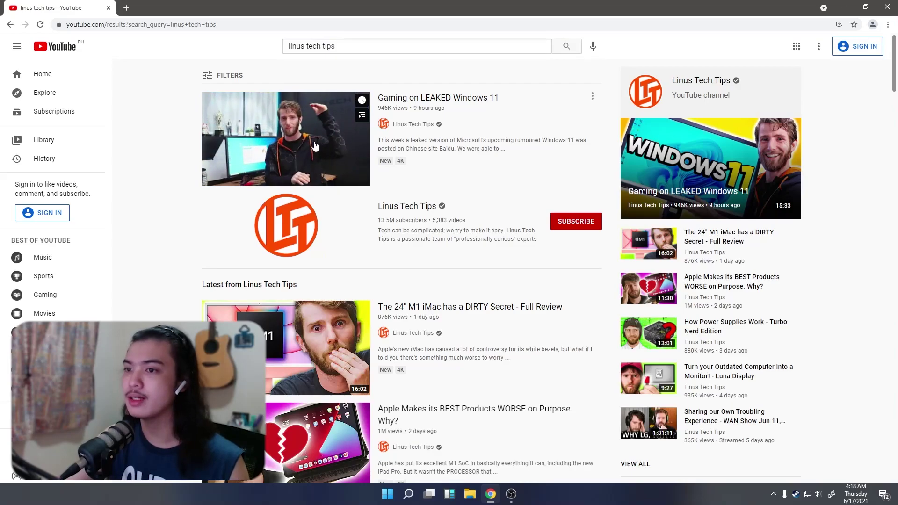
{"action": "left_click", "coordinate": [314, 146]}
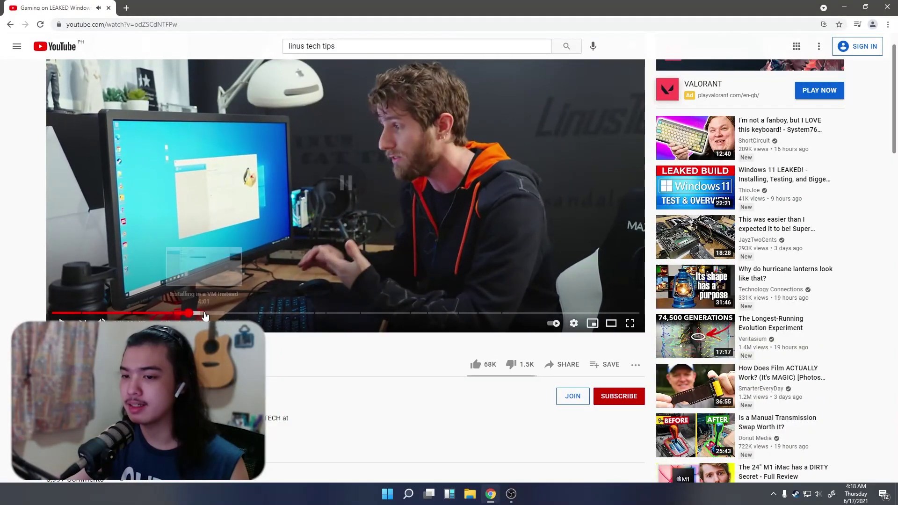
{"action": "scroll", "coordinate": [156, 297], "scroll_direction": "up", "scroll_amount": 1}
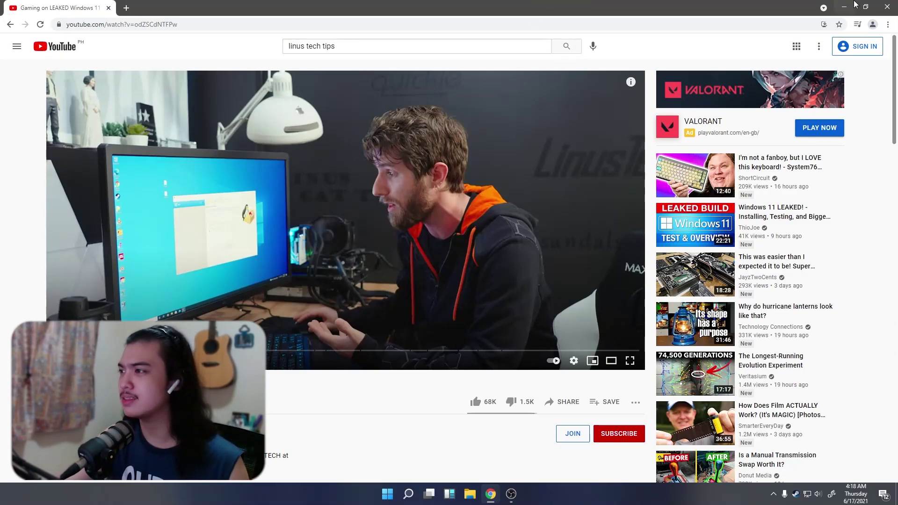
{"action": "left_click", "coordinate": [886, 6]}
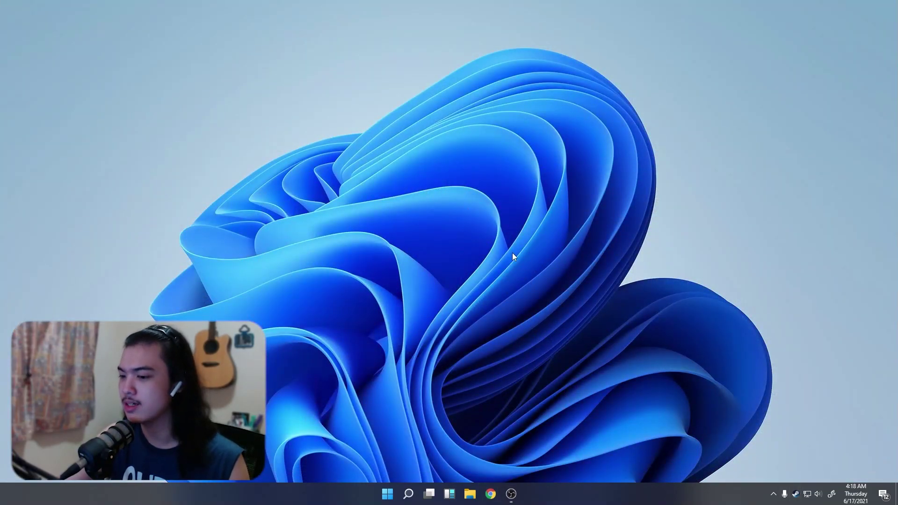
{"action": "right_click", "coordinate": [452, 229]}
{"action": "left_click", "coordinate": [414, 250]}
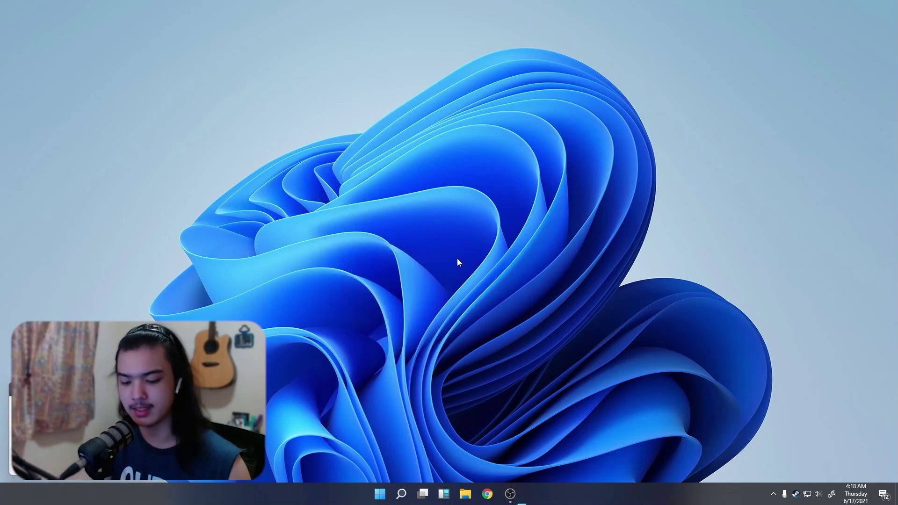
{"action": "left_click_drag", "start_coordinate": [145, 19], "coordinate": [406, 50]}
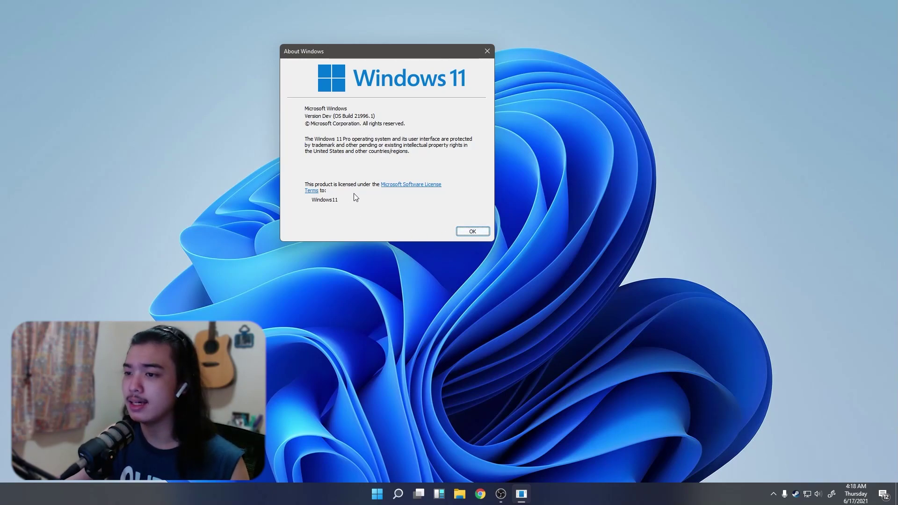
{"action": "left_click", "coordinate": [472, 231]}
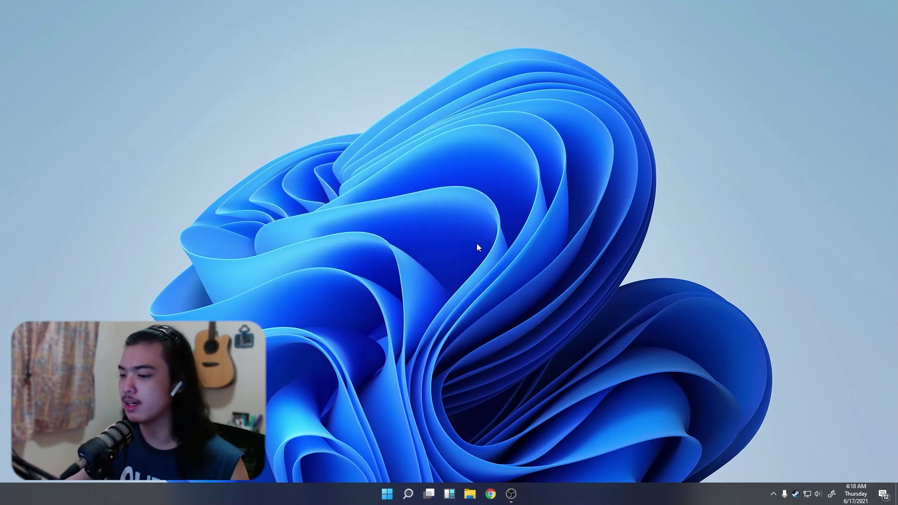
{"action": "left_click", "coordinate": [429, 494]}
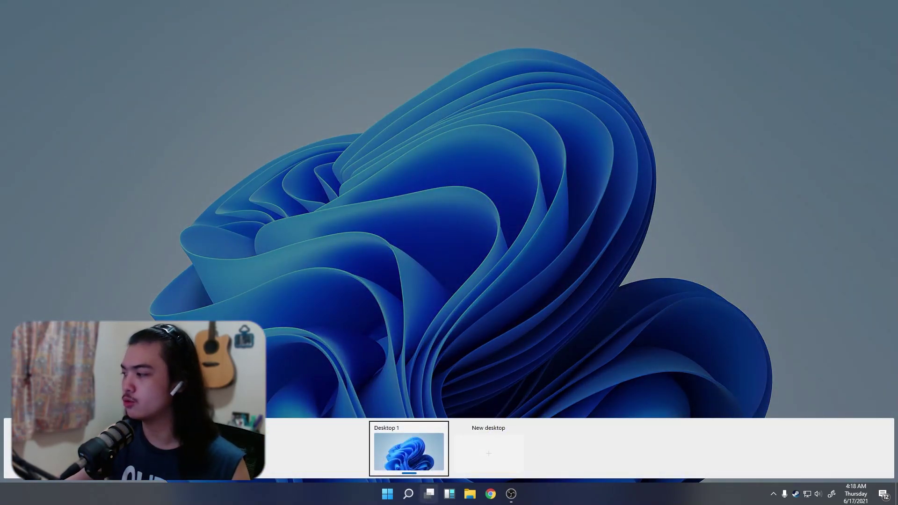
{"action": "left_click", "coordinate": [561, 431]}
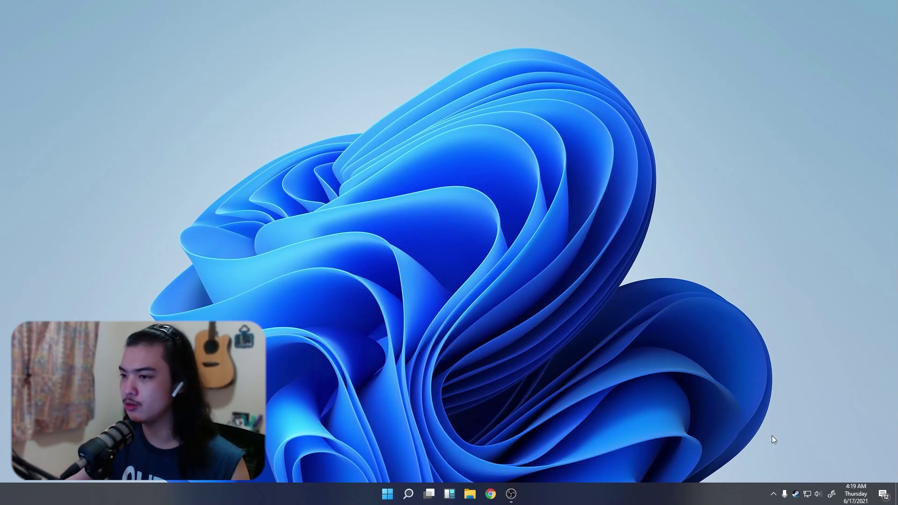
Launch Tom Clancy's Rainbow Six Siege from the Steam tray icon's game list.
{"action": "right_click", "coordinate": [797, 494]}
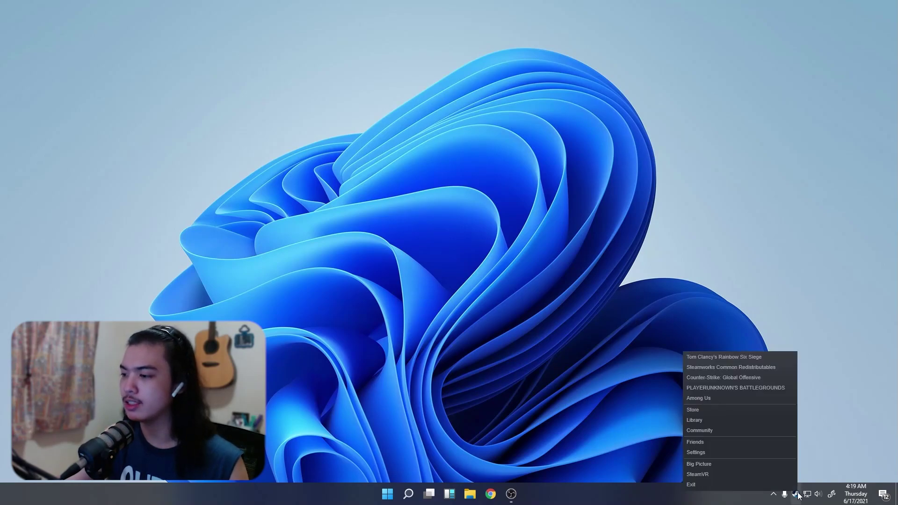
{"action": "left_click", "coordinate": [731, 358]}
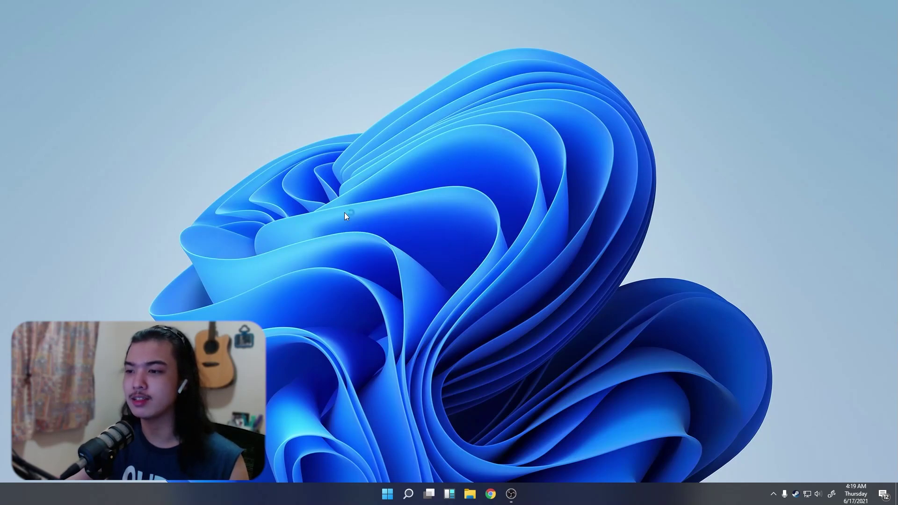
Set the default app mode to Dark on the Colors personalization page, then close Settings.
{"action": "right_click", "coordinate": [544, 200]}
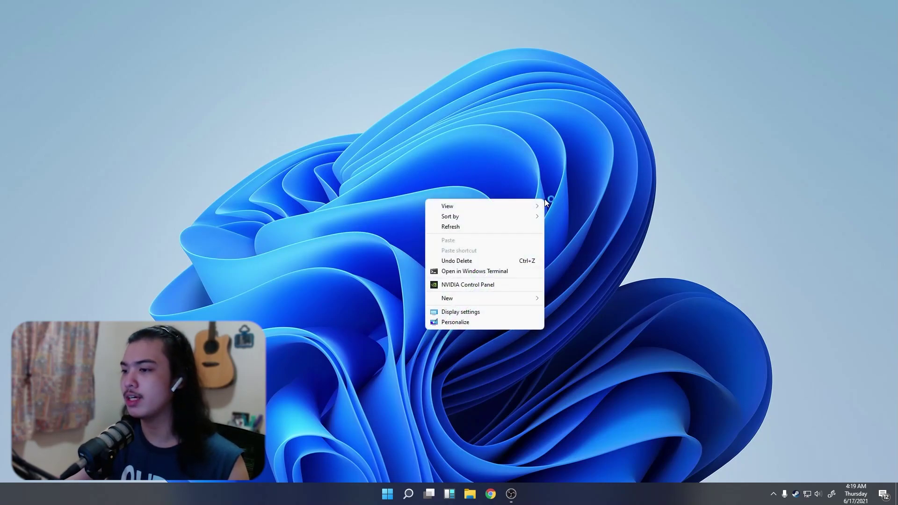
{"action": "left_click", "coordinate": [487, 324]}
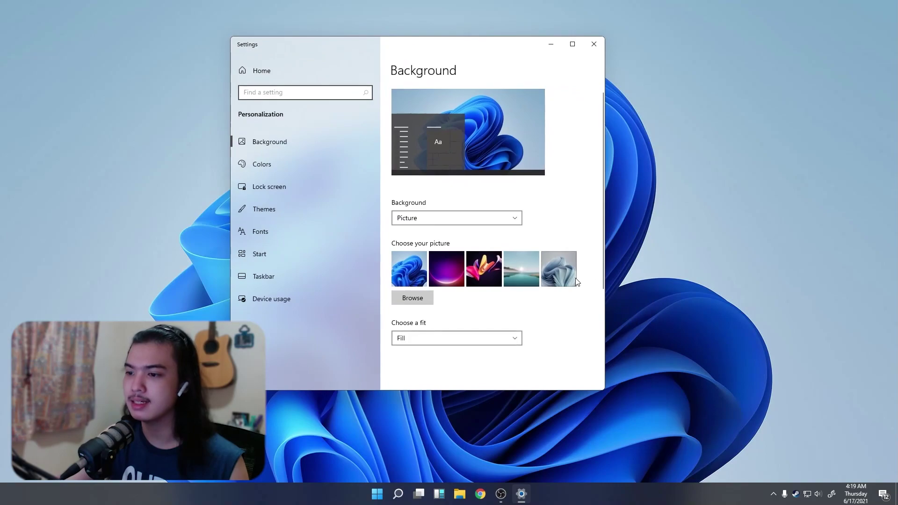
{"action": "scroll", "coordinate": [576, 285], "scroll_direction": "down", "scroll_amount": 3}
{"action": "left_click", "coordinate": [301, 170]}
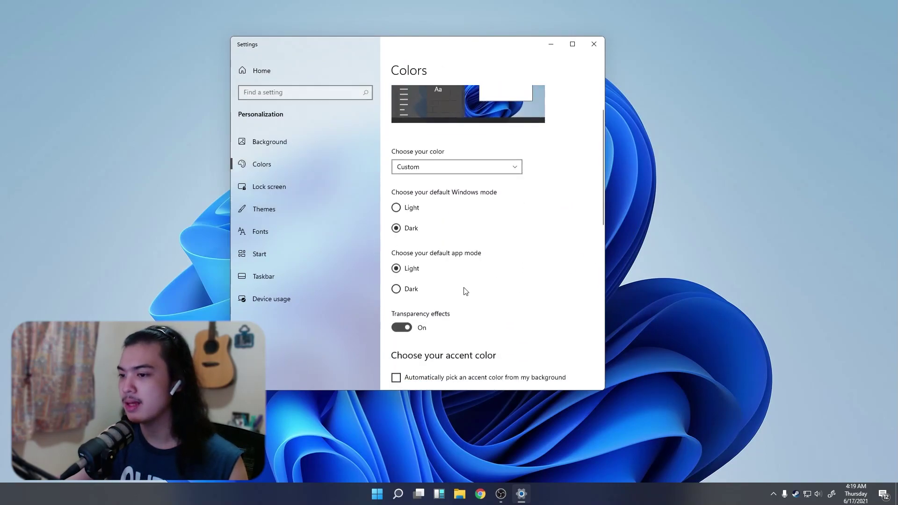
{"action": "left_click", "coordinate": [400, 288]}
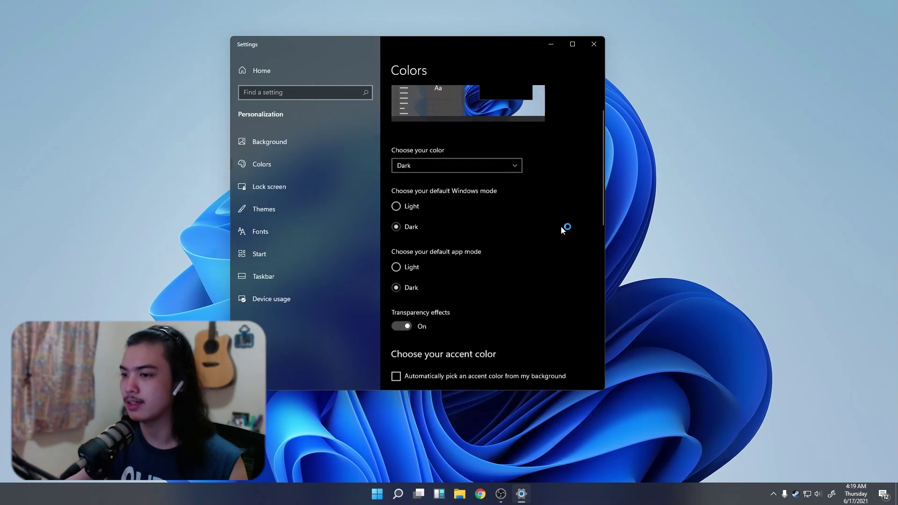
{"action": "left_click", "coordinate": [592, 42]}
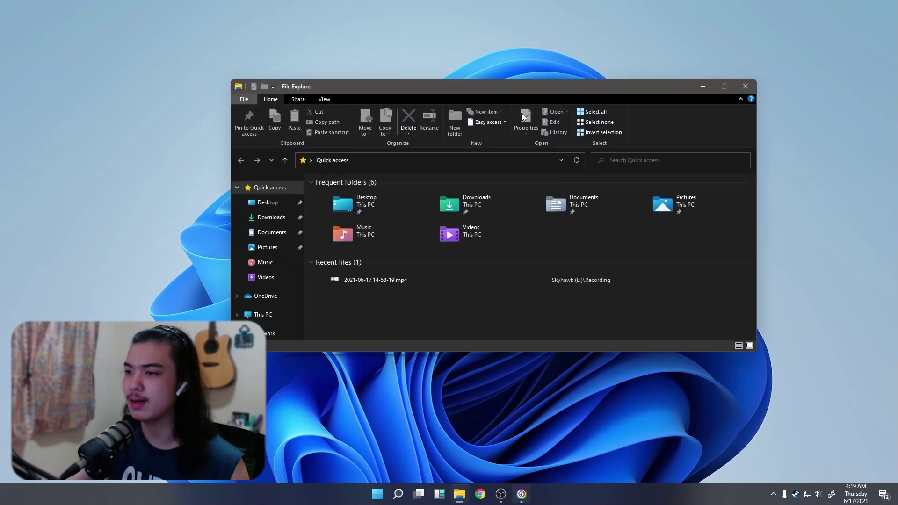
Move File Explorer left, select the Music and Videos folders, and minimize the ribbon.
{"action": "left_click_drag", "start_coordinate": [540, 86], "coordinate": [448, 88]}
{"action": "left_click_drag", "start_coordinate": [616, 223], "coordinate": [243, 241]}
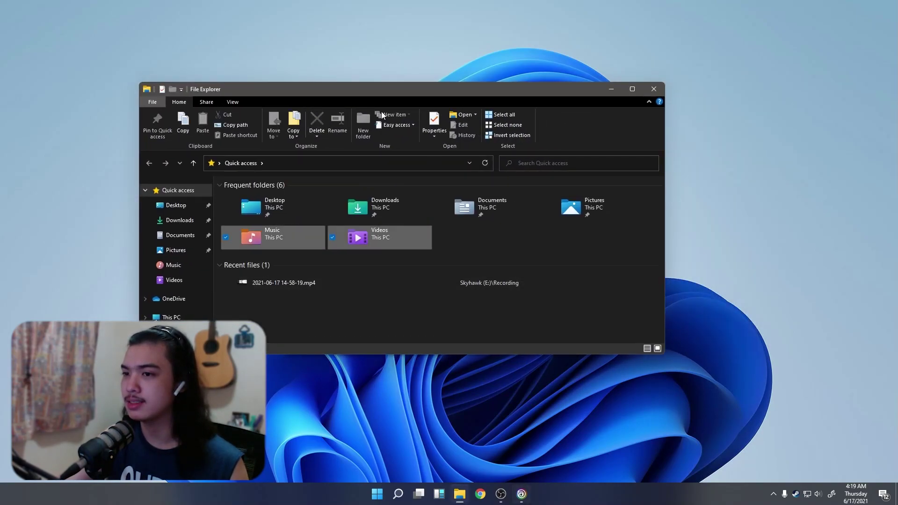
{"action": "left_click", "coordinate": [649, 101]}
{"action": "left_click", "coordinate": [498, 201]}
Select all six frequent folders, clear the selection, and close File Explorer.
{"action": "left_click_drag", "start_coordinate": [628, 207], "coordinate": [264, 157]}
{"action": "left_click", "coordinate": [326, 194]}
{"action": "left_click", "coordinate": [657, 91]}
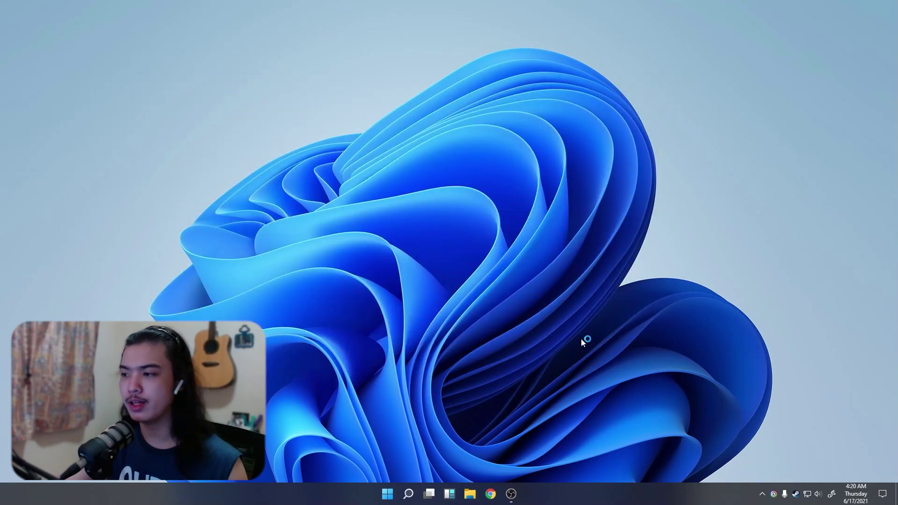
{"action": "left_click", "coordinate": [879, 489]}
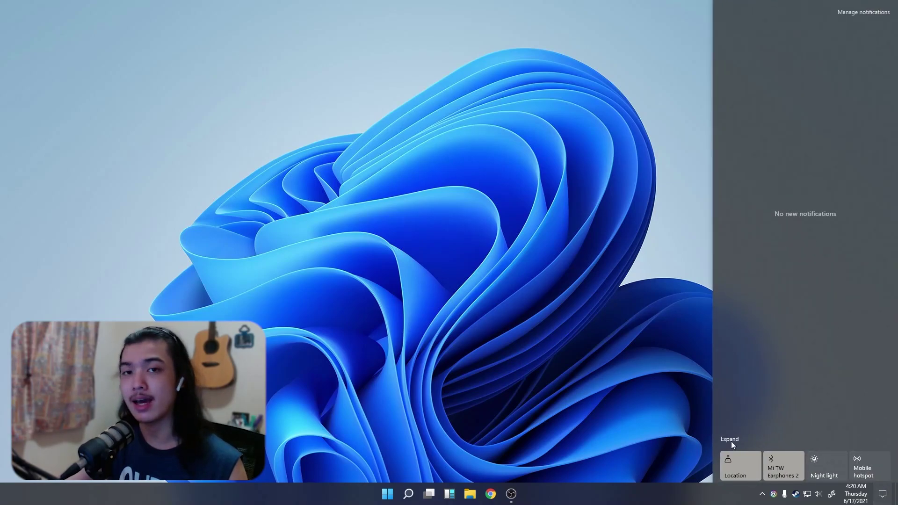
{"action": "left_click", "coordinate": [731, 438]}
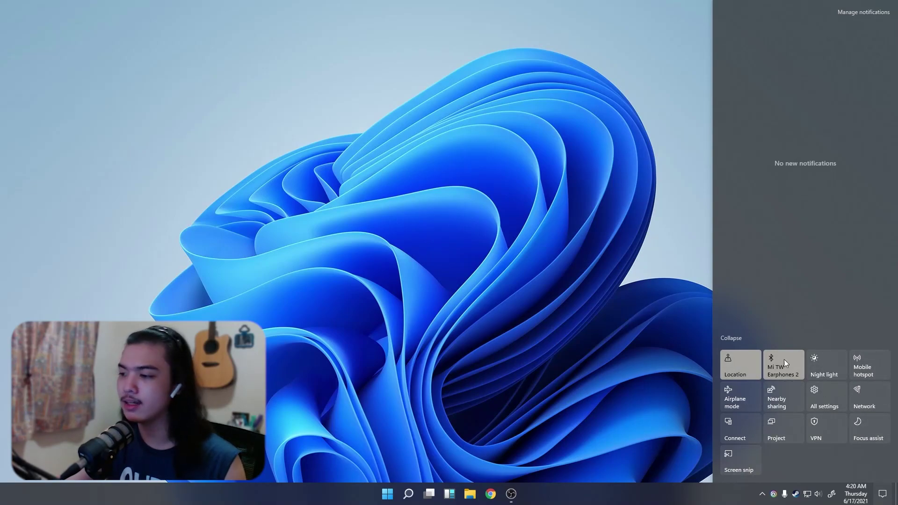
{"action": "left_click", "coordinate": [553, 289]}
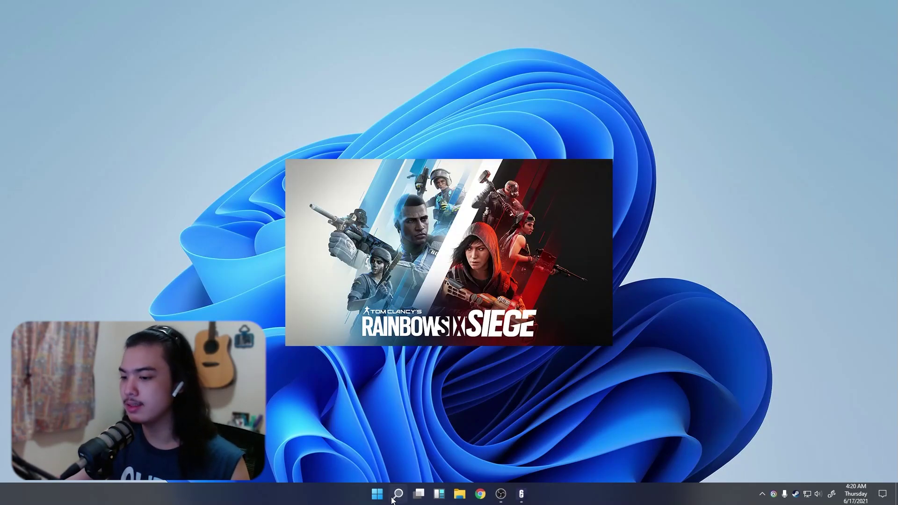
Launch Rainbow Six Siege from the taskbar and wait for its Home menu with the North Star battle pass.
{"action": "left_click", "coordinate": [438, 495]}
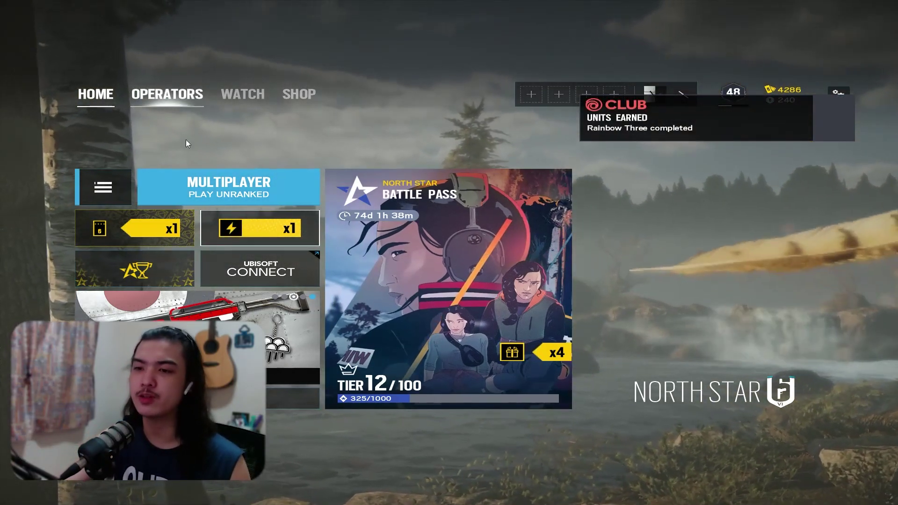
Open an Alpha Pack and rotate the revealed Legendary Crash Dummy headgear.
{"action": "left_click", "coordinate": [160, 241]}
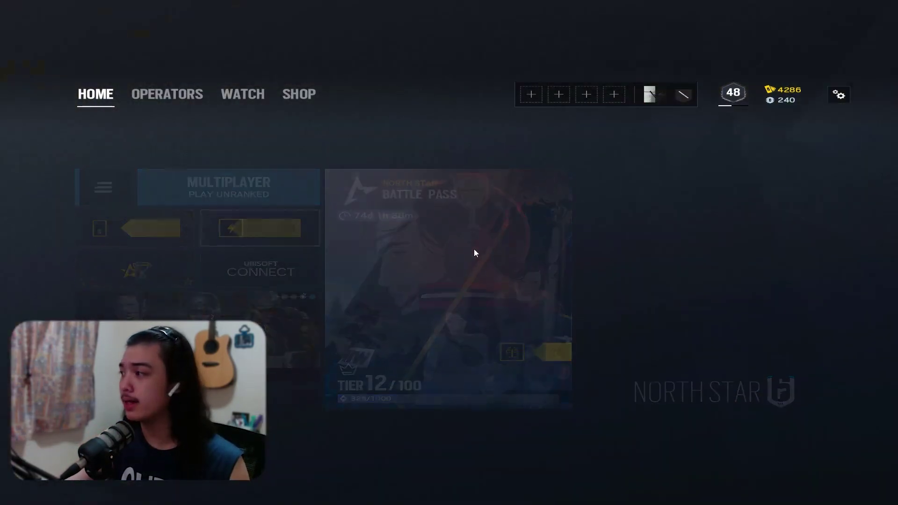
{"action": "left_click", "coordinate": [222, 289]}
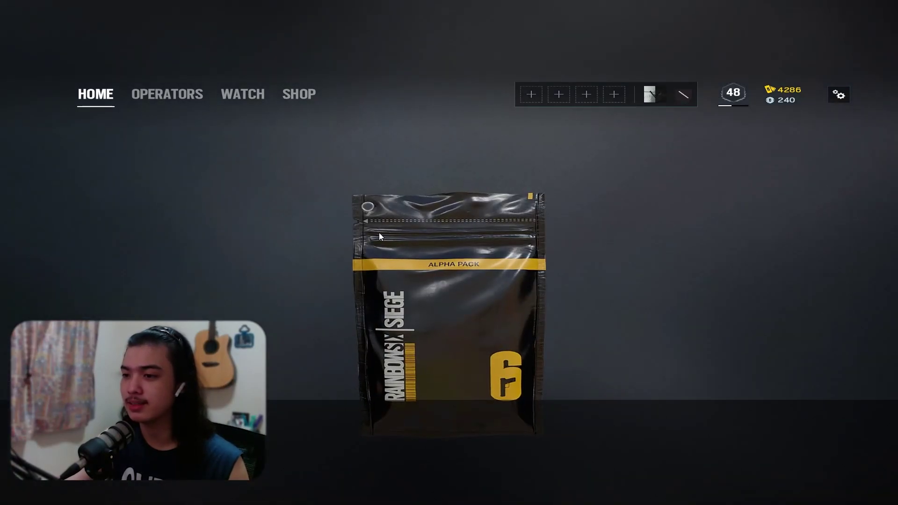
{"action": "key", "text": "space"}
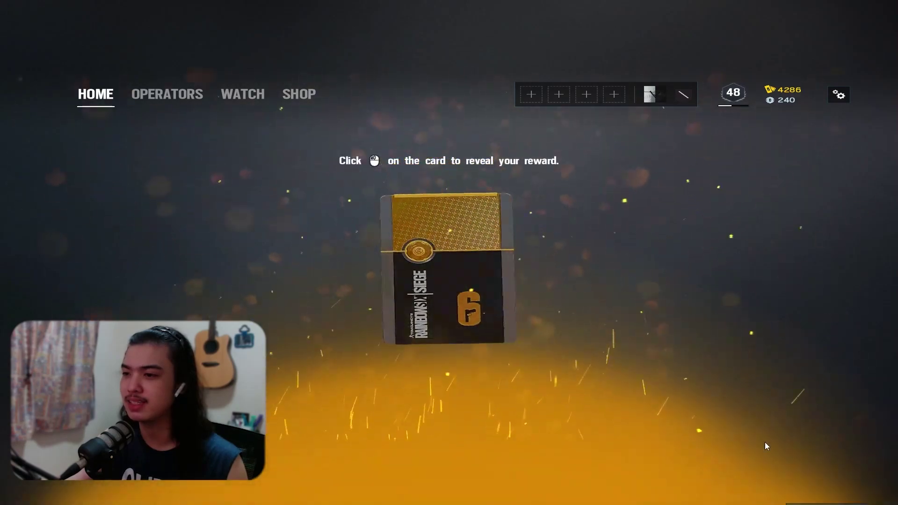
{"action": "left_click", "coordinate": [481, 332]}
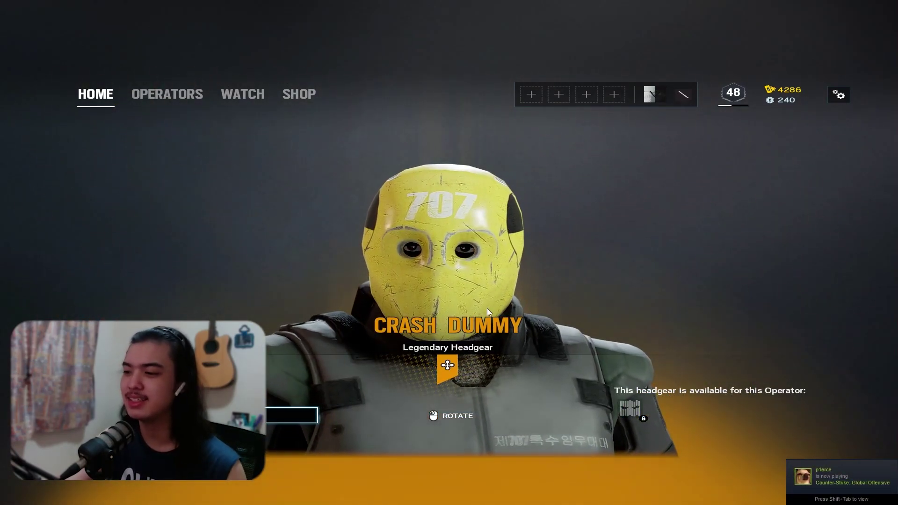
{"action": "left_click_drag", "start_coordinate": [487, 308], "coordinate": [579, 263]}
Return to the Home menu and choose Quit to Desktop from the options list.
{"action": "key", "text": "Escape"}
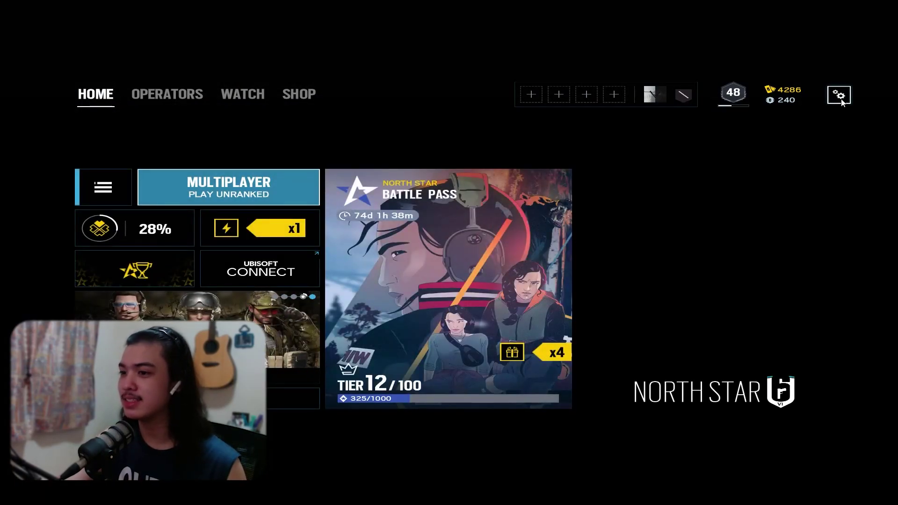
{"action": "left_click", "coordinate": [839, 96]}
{"action": "left_click", "coordinate": [694, 185]}
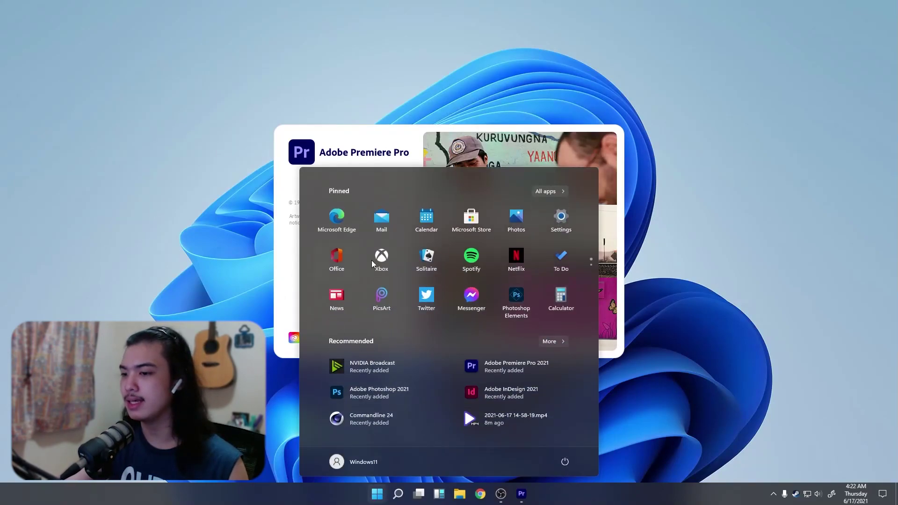
Scroll back and forth through the Start menu's pinned app pages.
{"action": "scroll", "coordinate": [561, 270], "scroll_direction": "down", "scroll_amount": 2}
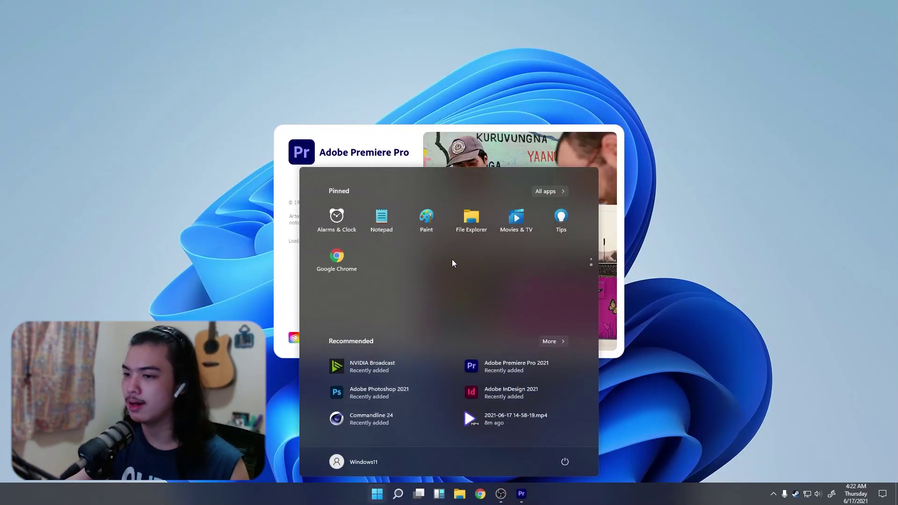
{"action": "scroll", "coordinate": [374, 250], "scroll_direction": "up", "scroll_amount": 2}
{"action": "scroll", "coordinate": [349, 280], "scroll_direction": "down", "scroll_amount": 1}
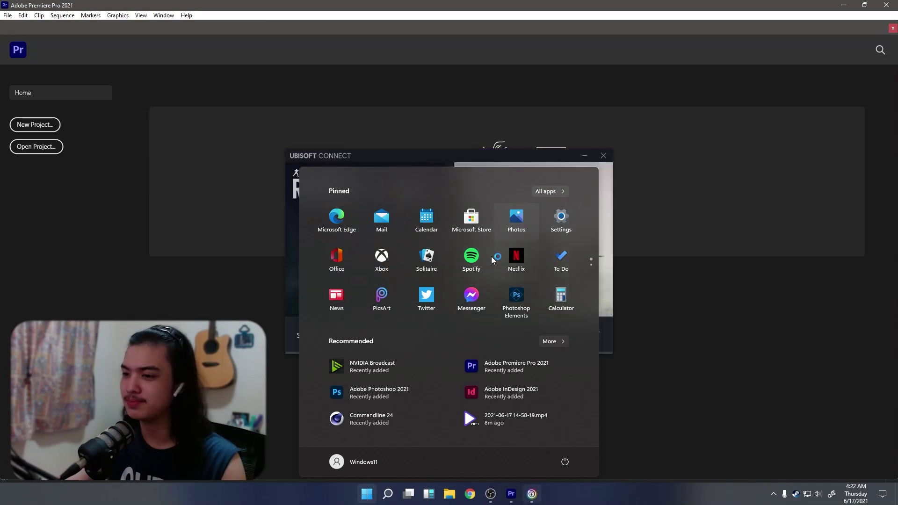
{"action": "scroll", "coordinate": [353, 251], "scroll_direction": "down", "scroll_amount": 1}
{"action": "scroll", "coordinate": [355, 251], "scroll_direction": "up", "scroll_amount": 1}
{"action": "scroll", "coordinate": [496, 271], "scroll_direction": "down", "scroll_amount": 1}
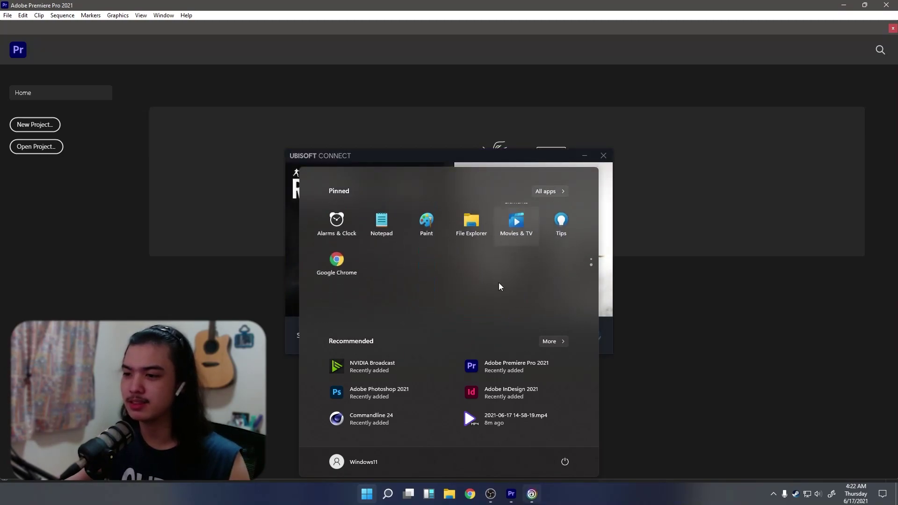
{"action": "scroll", "coordinate": [510, 296], "scroll_direction": "up", "scroll_amount": 1}
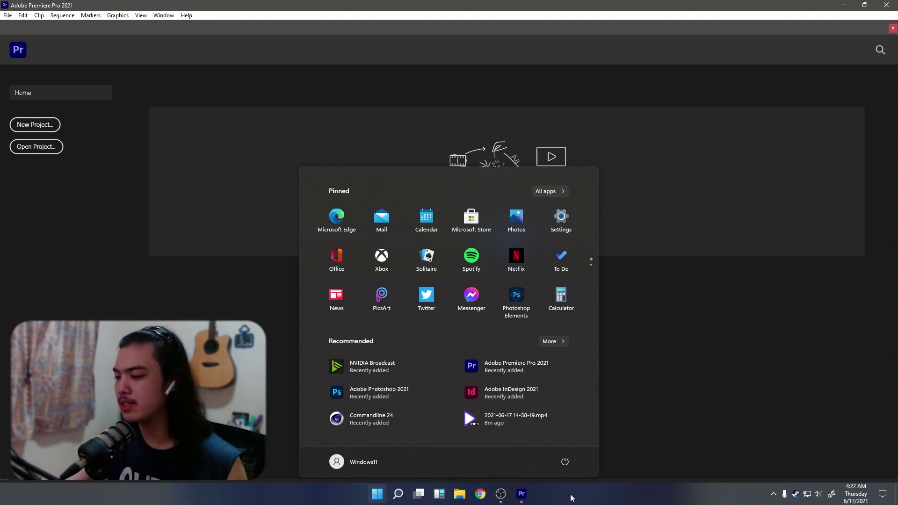
Check the InDesign recommended item's options, browse All apps, and return to pinned apps.
{"action": "right_click", "coordinate": [561, 400]}
{"action": "left_click", "coordinate": [519, 456]}
{"action": "left_click", "coordinate": [548, 191]}
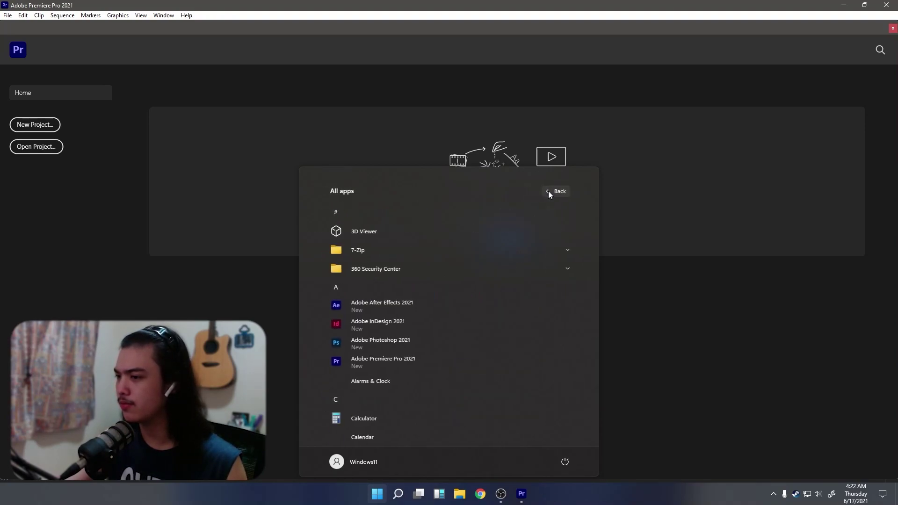
{"action": "scroll", "coordinate": [526, 234], "scroll_direction": "down", "scroll_amount": 5}
{"action": "scroll", "coordinate": [537, 215], "scroll_direction": "up", "scroll_amount": 5}
{"action": "left_click", "coordinate": [556, 191]}
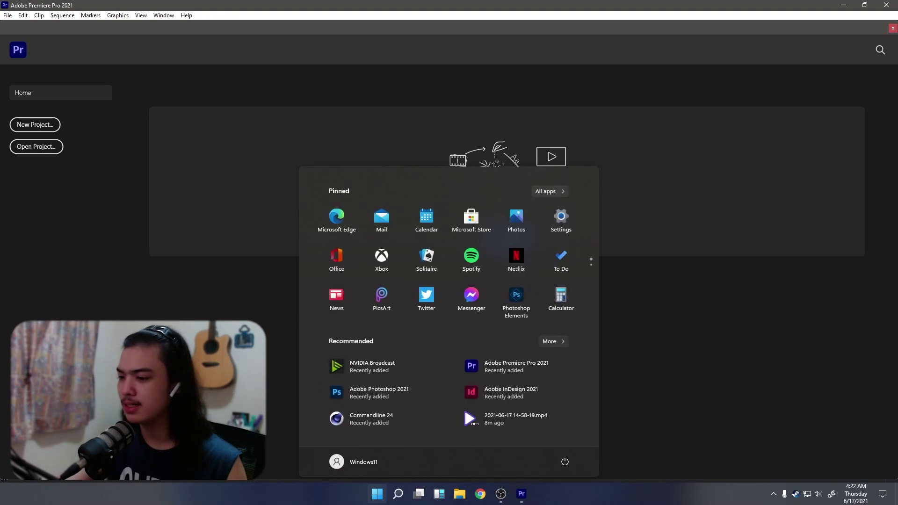
Open Taskbar settings from the taskbar, then view the Start, Themes, Lock screen and Colors pages.
{"action": "right_click", "coordinate": [629, 494]}
{"action": "left_click", "coordinate": [659, 488]}
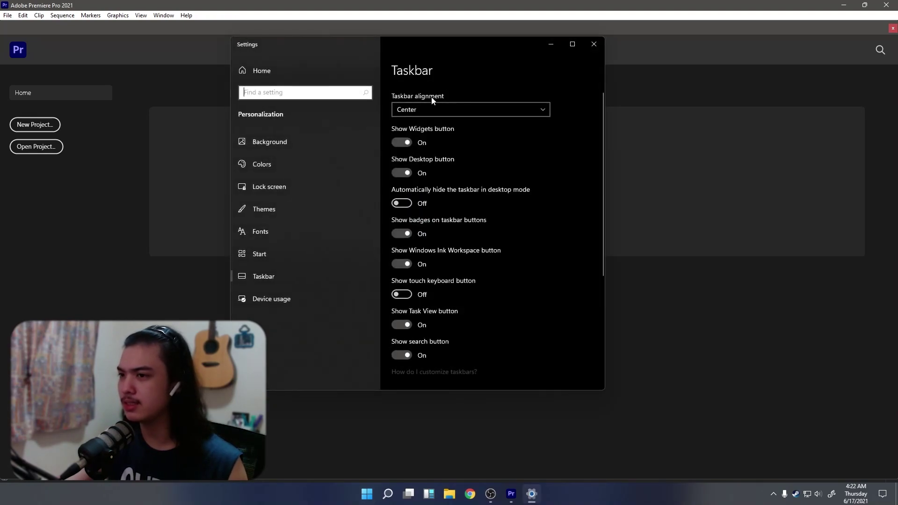
{"action": "left_click", "coordinate": [296, 254]}
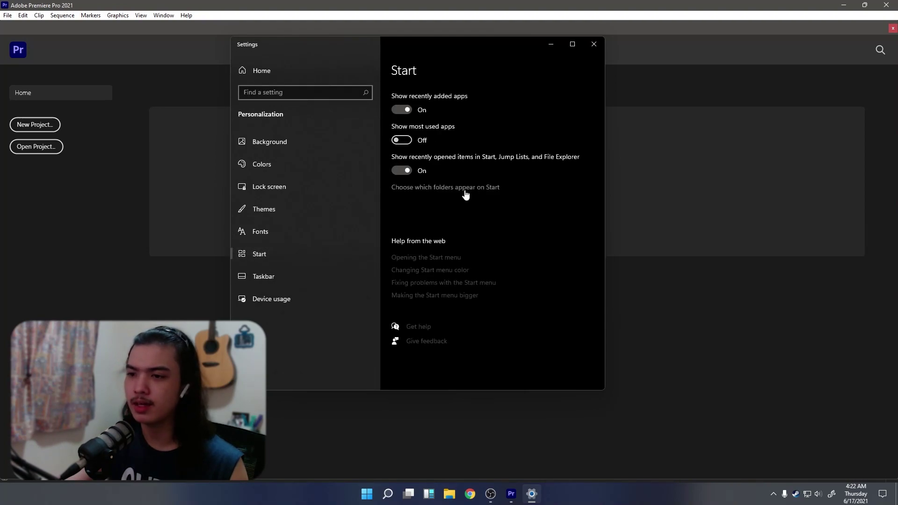
{"action": "left_click", "coordinate": [310, 207]}
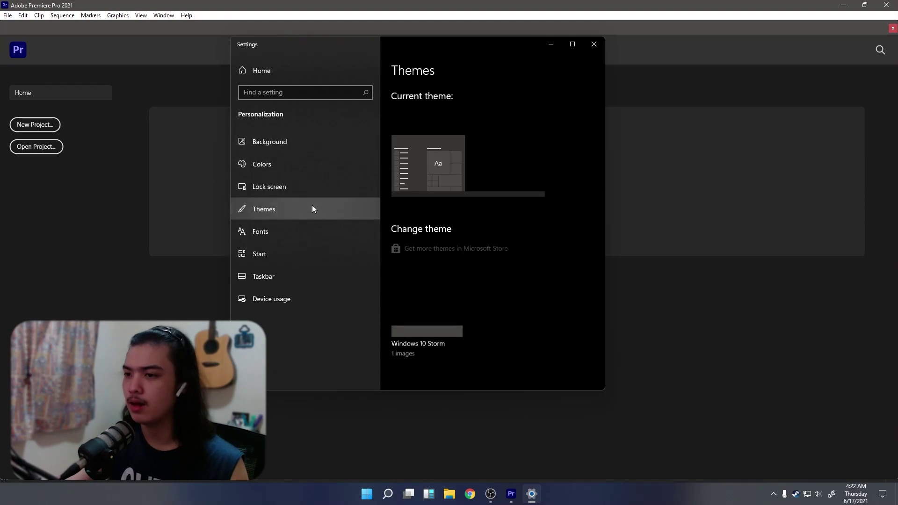
{"action": "left_click", "coordinate": [307, 187]}
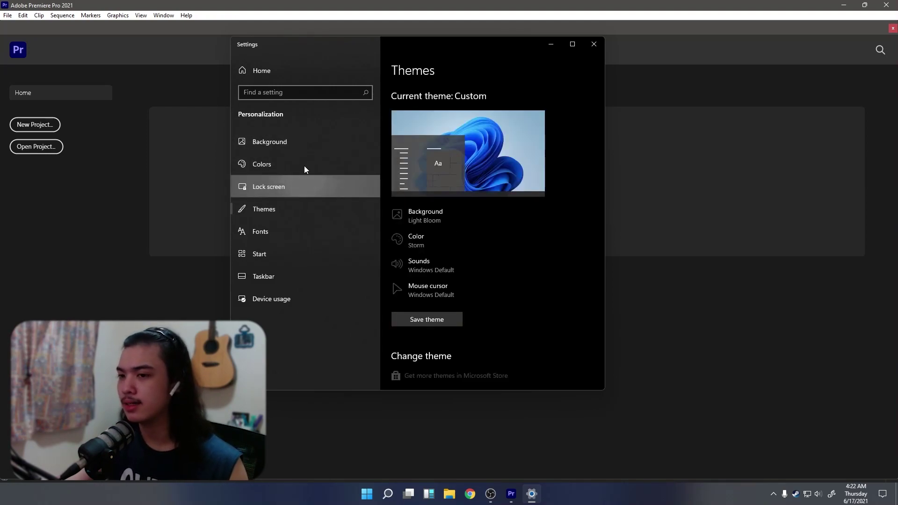
{"action": "left_click", "coordinate": [303, 165]}
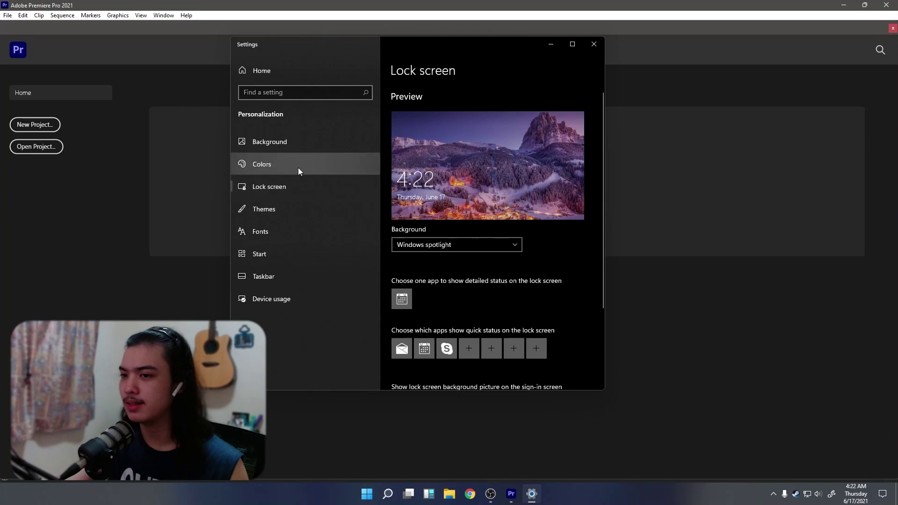
Close Settings and create a new Premiere Pro project named 'random'.
{"action": "left_click", "coordinate": [594, 44]}
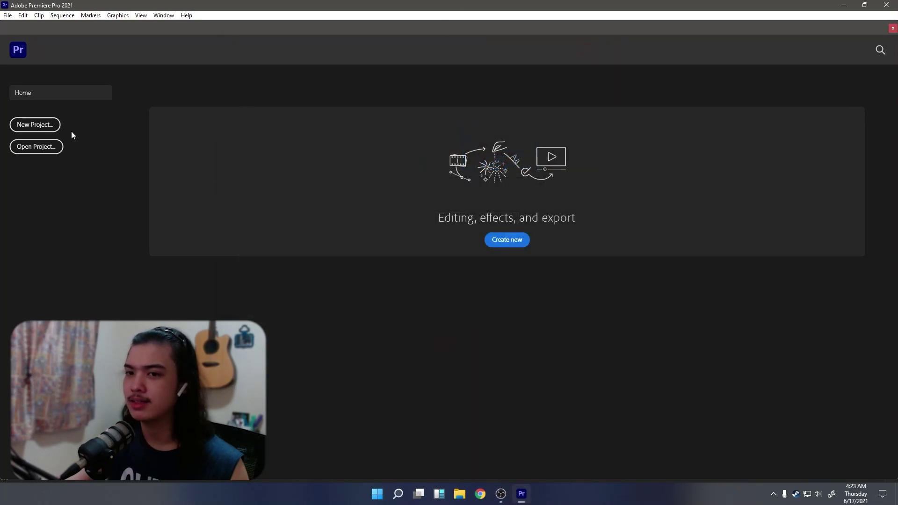
{"action": "left_click", "coordinate": [42, 125]}
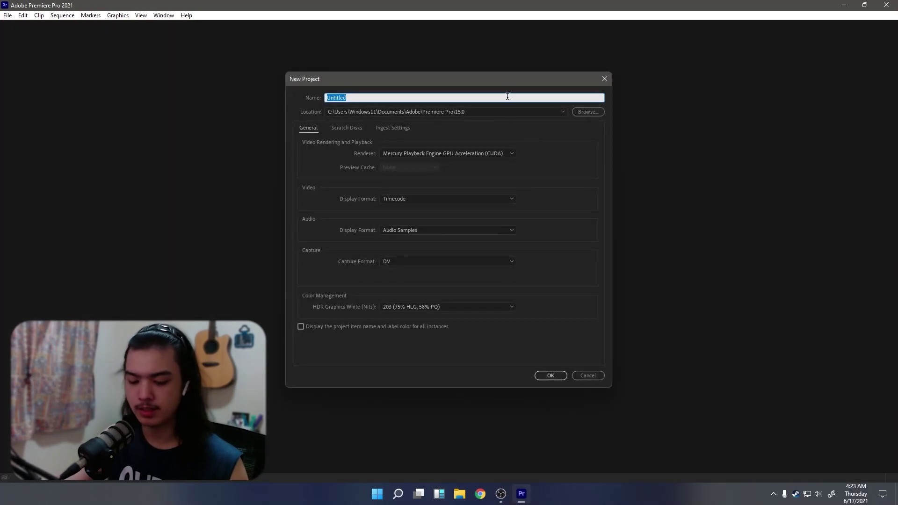
{"action": "type", "text": "random"}
{"action": "key", "text": "Return"}
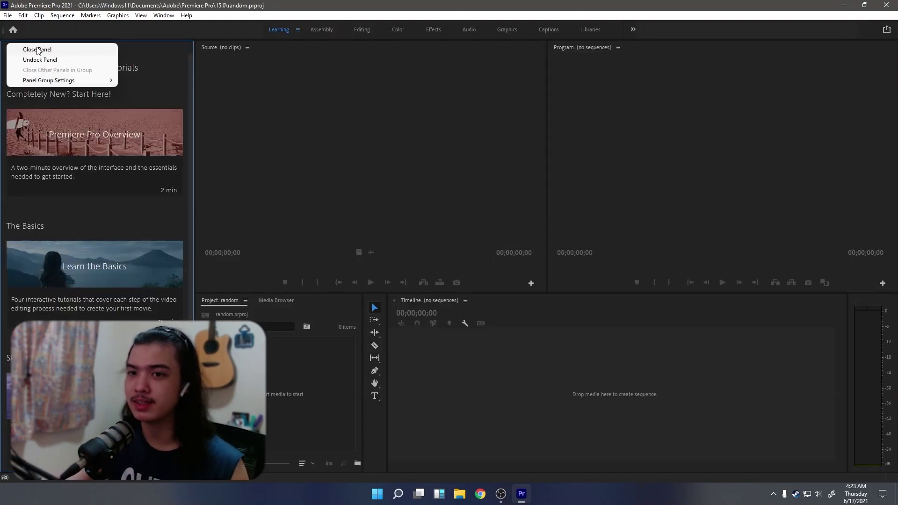
Close the Learn panel and quit Premiere Pro to the desktop.
{"action": "right_click", "coordinate": [8, 45]}
{"action": "left_click", "coordinate": [33, 48]}
{"action": "left_click_drag", "start_coordinate": [601, 4], "coordinate": [549, 3]}
{"action": "left_click", "coordinate": [885, 5]}
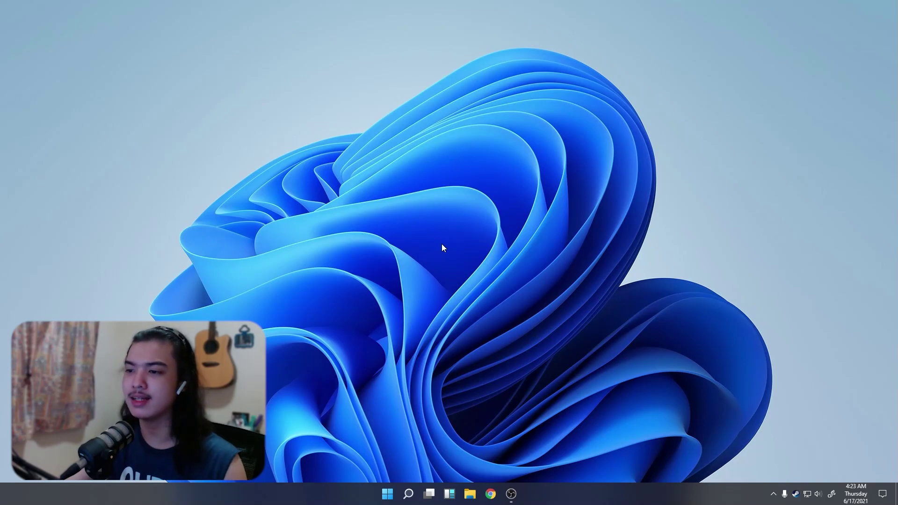
{"action": "key", "text": "super+e"}
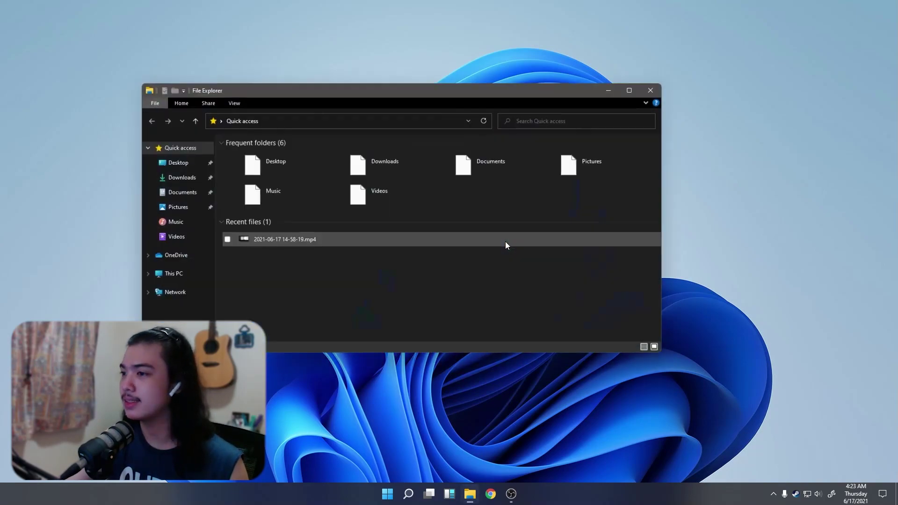
{"action": "key", "text": "alt+F4"}
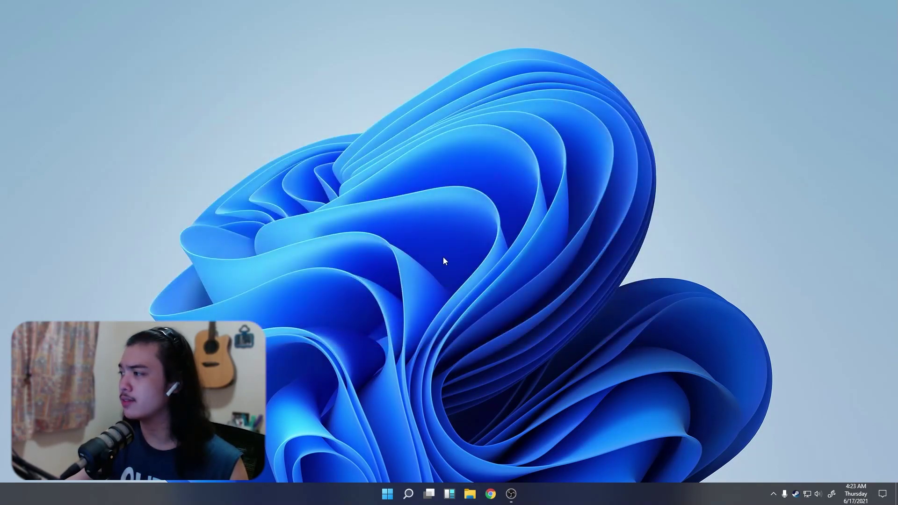